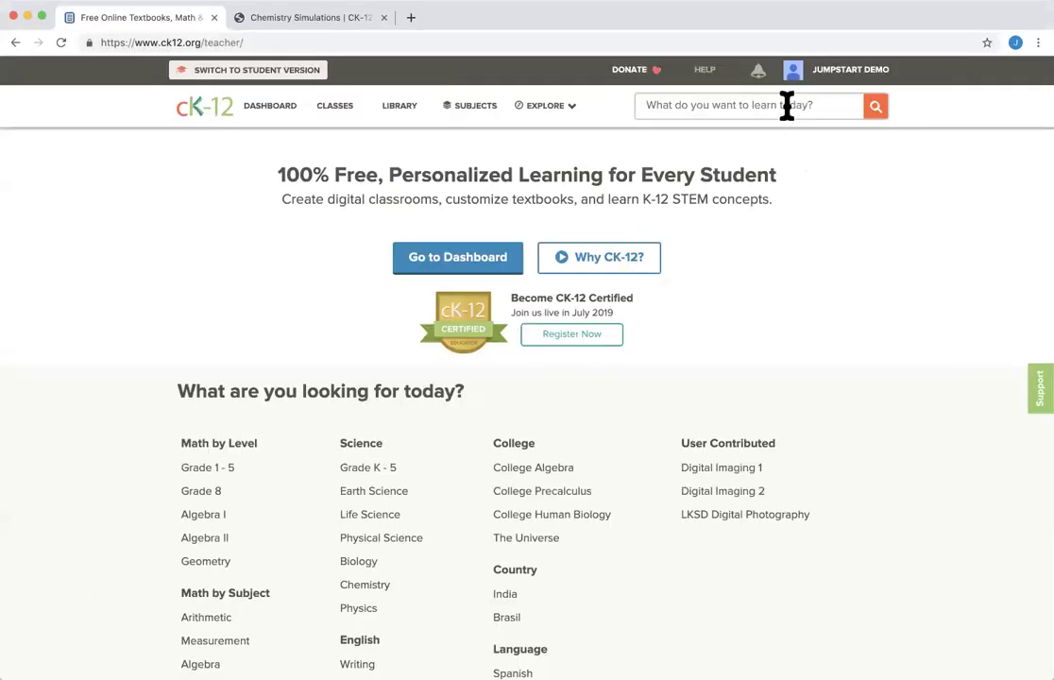
Search the site for "photography" and browse the community-contributed results.
click(786, 104)
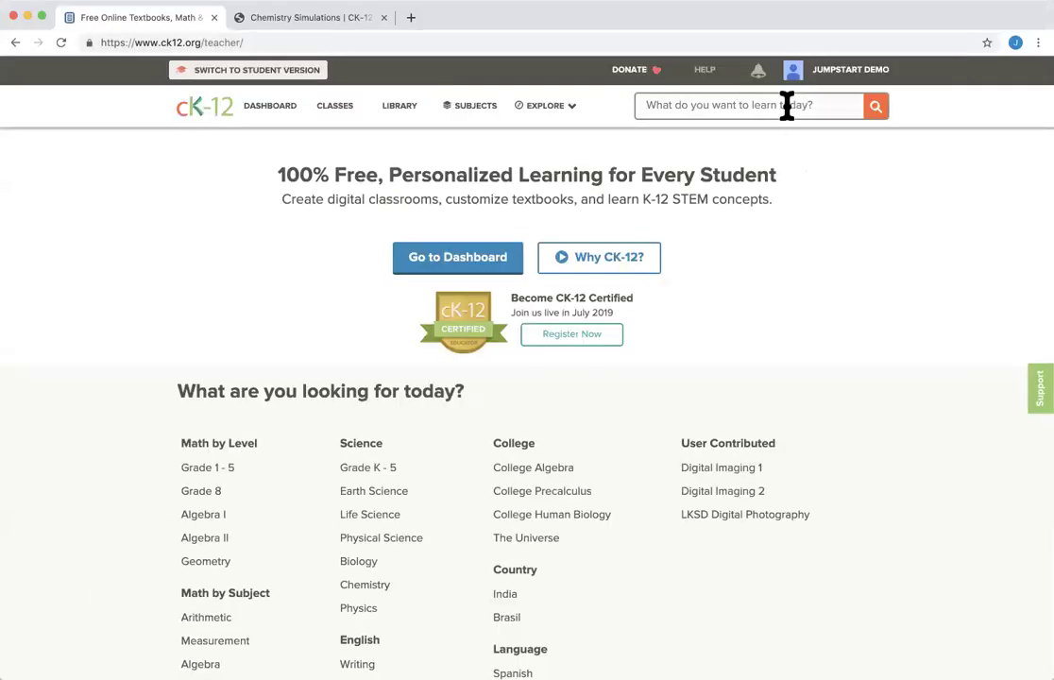
text(photography)
key(Return)
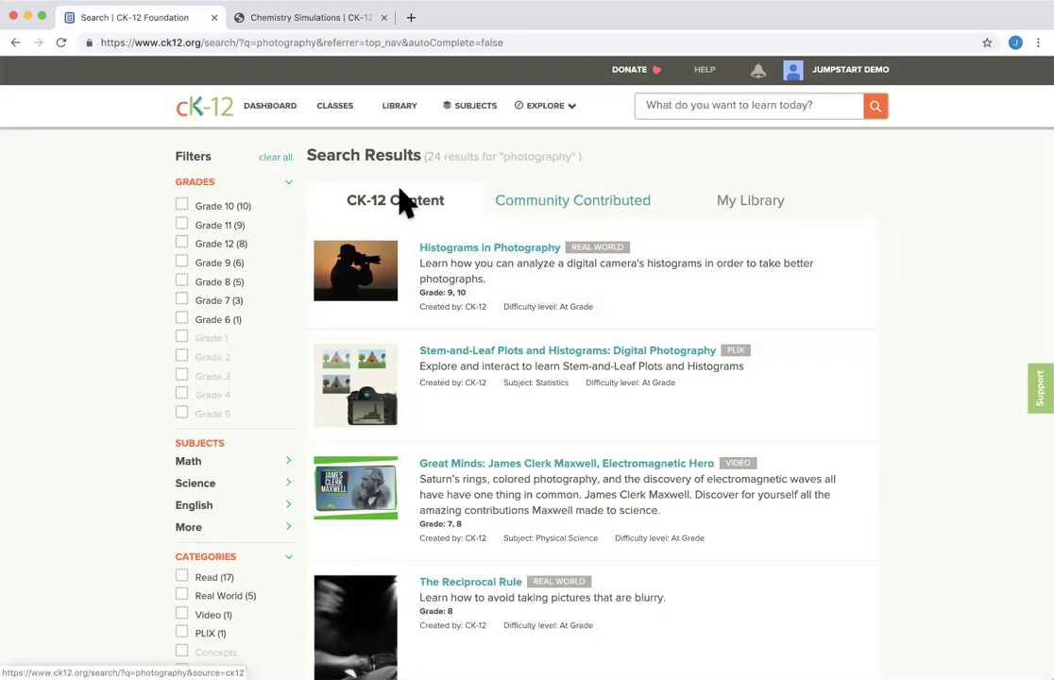
click(574, 213)
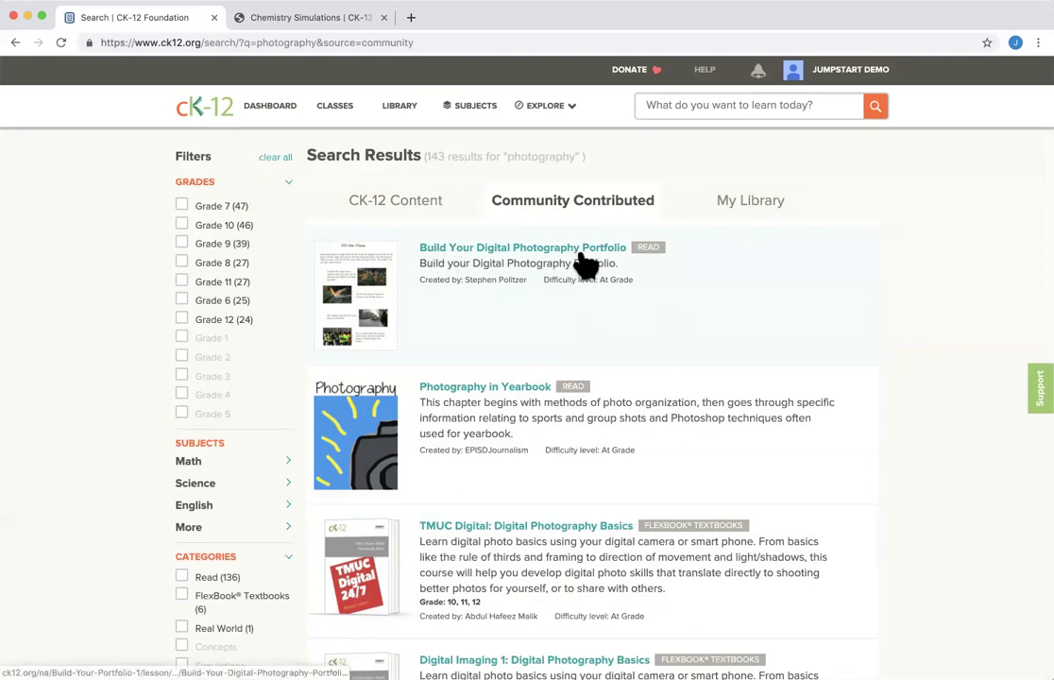
scroll(481, 418, down, 1)
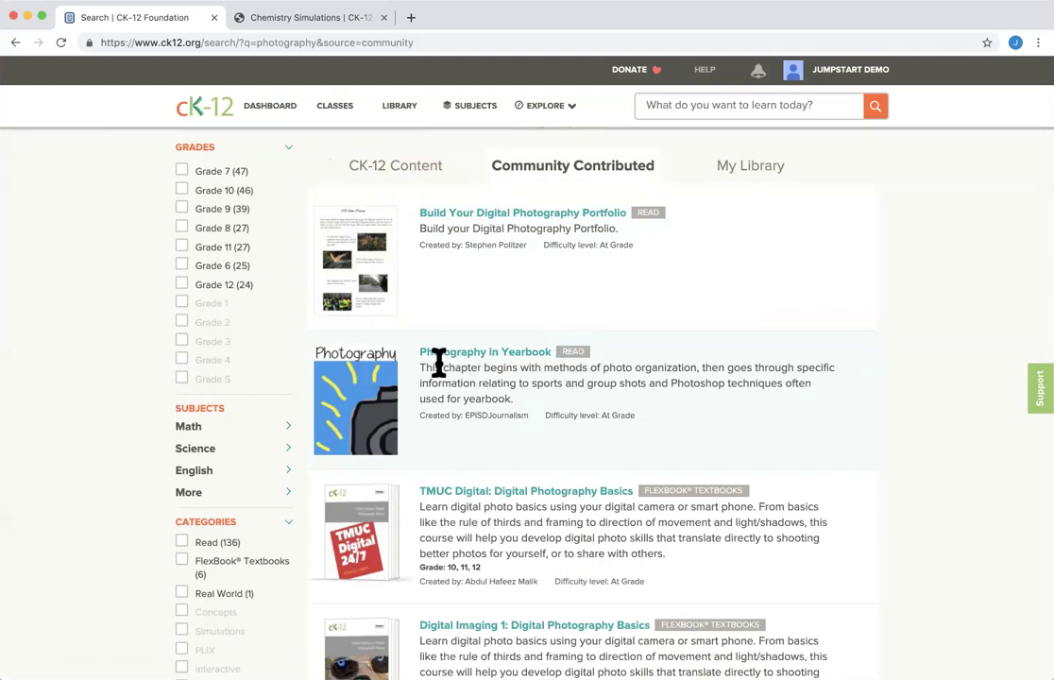
scroll(472, 557, down, 1)
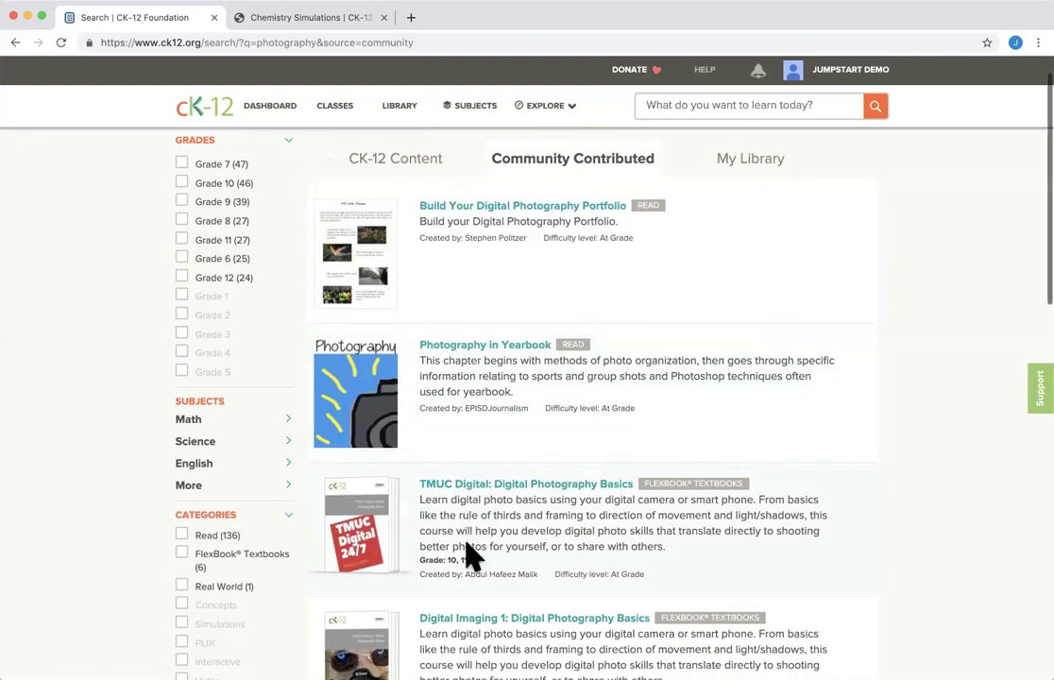
scroll(472, 557, down, 3)
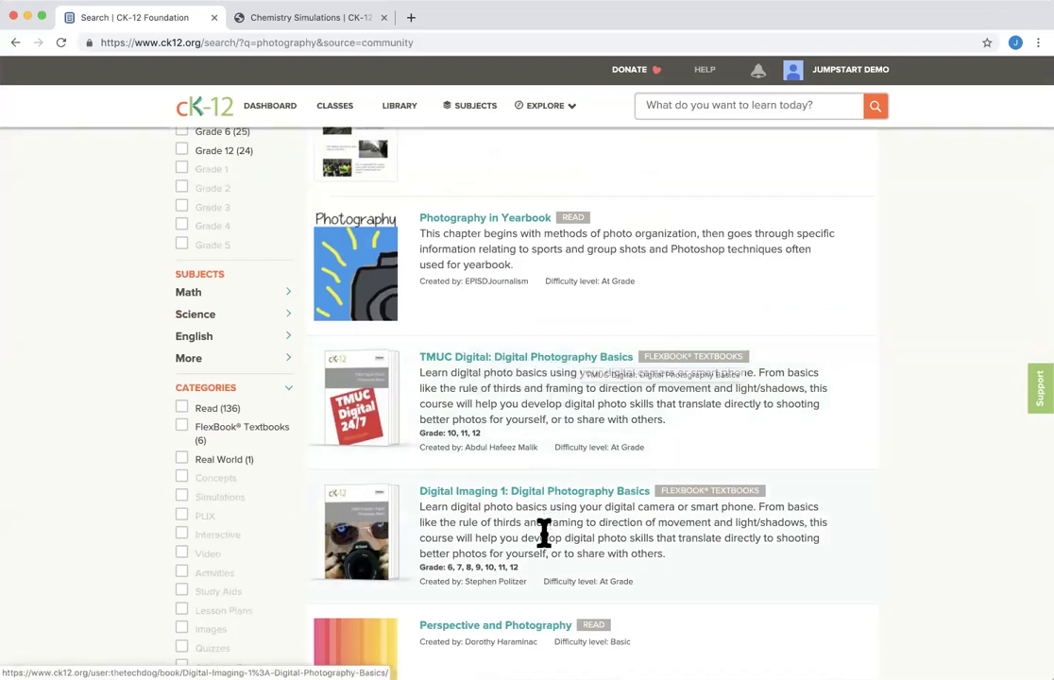
scroll(541, 541, down, 3)
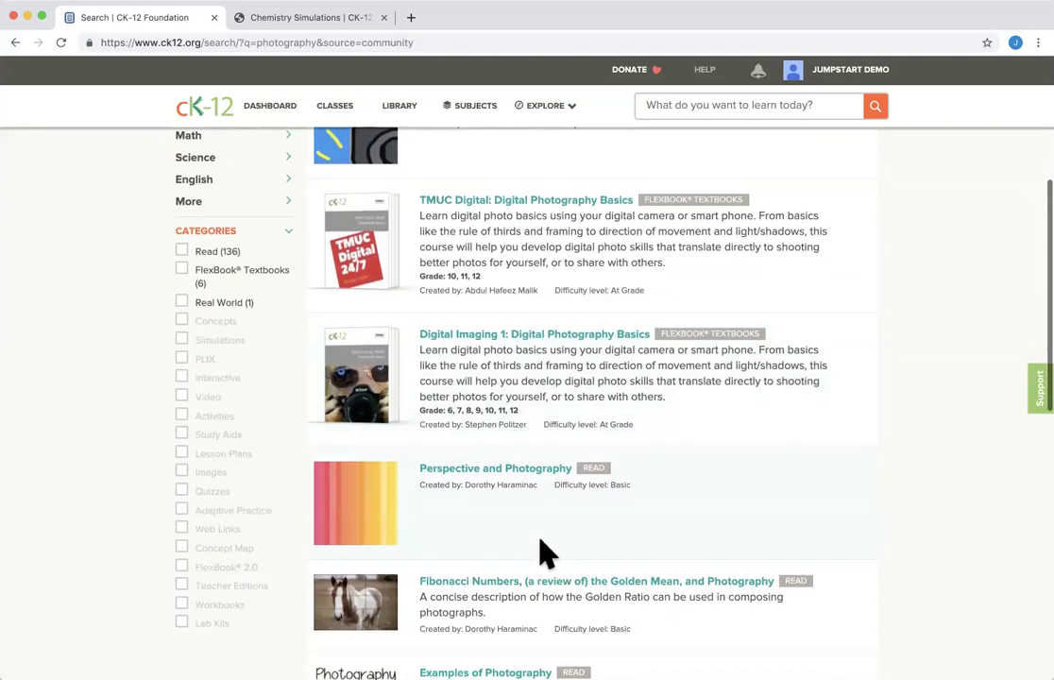
Open the community lesson "Build Your Digital Photography Portfolio" and look through its content.
scroll(543, 554, up, 7)
click(544, 250)
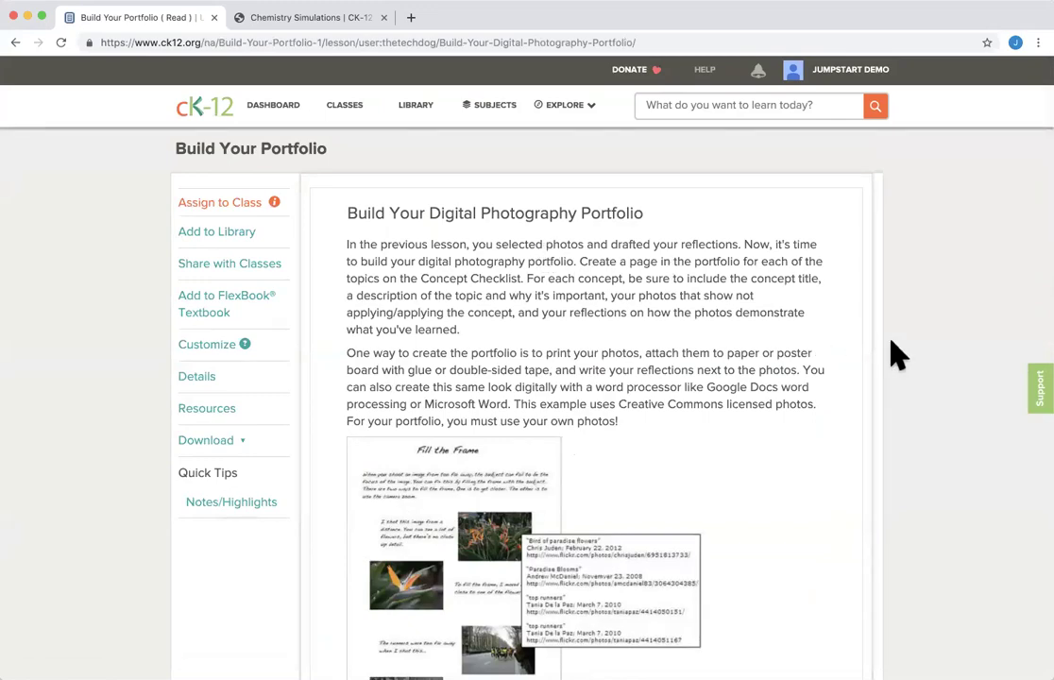
scroll(896, 355, down, 3)
scroll(896, 355, down, 5)
scroll(896, 355, up, 5)
scroll(896, 355, up, 2)
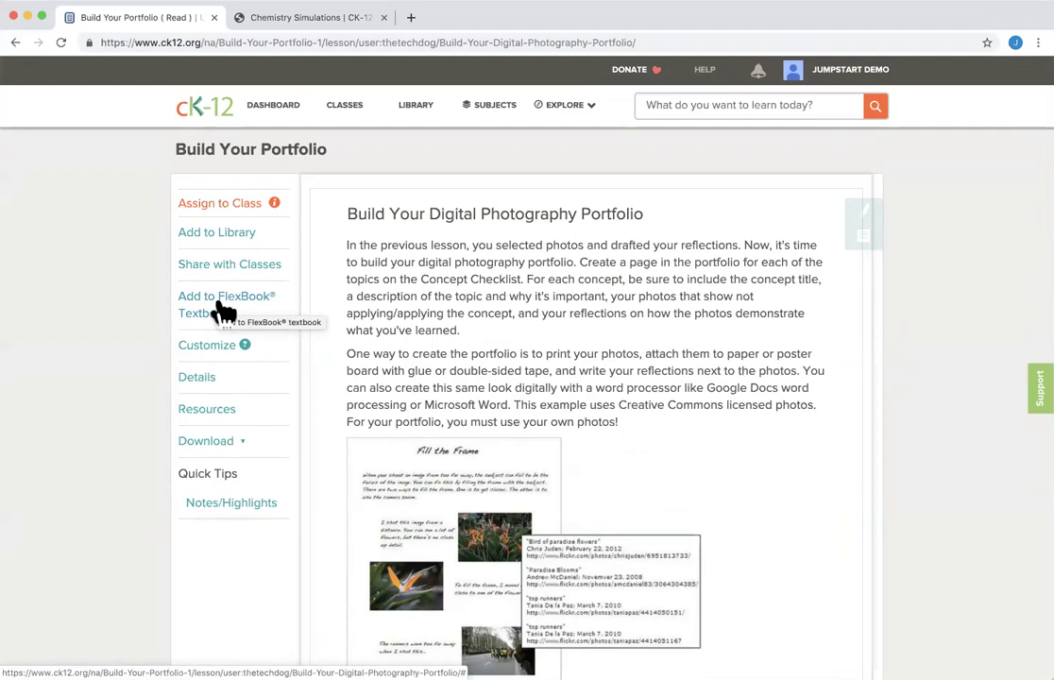
Return to the photography results and compare the My Library, Community Contributed and CK-12 Content listings.
click(15, 43)
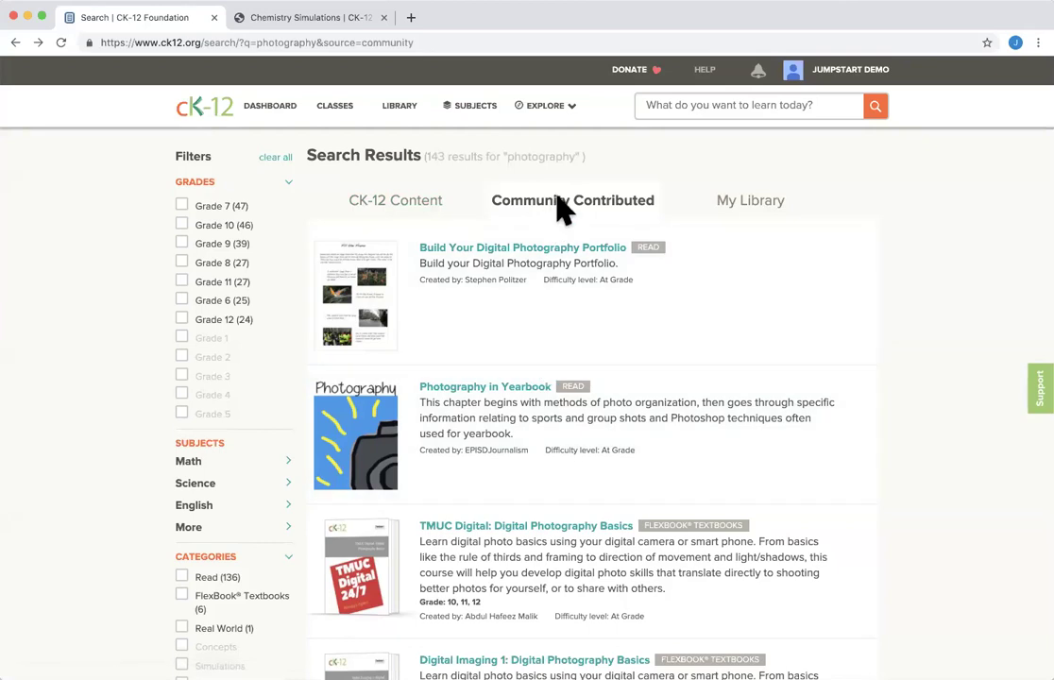
click(753, 212)
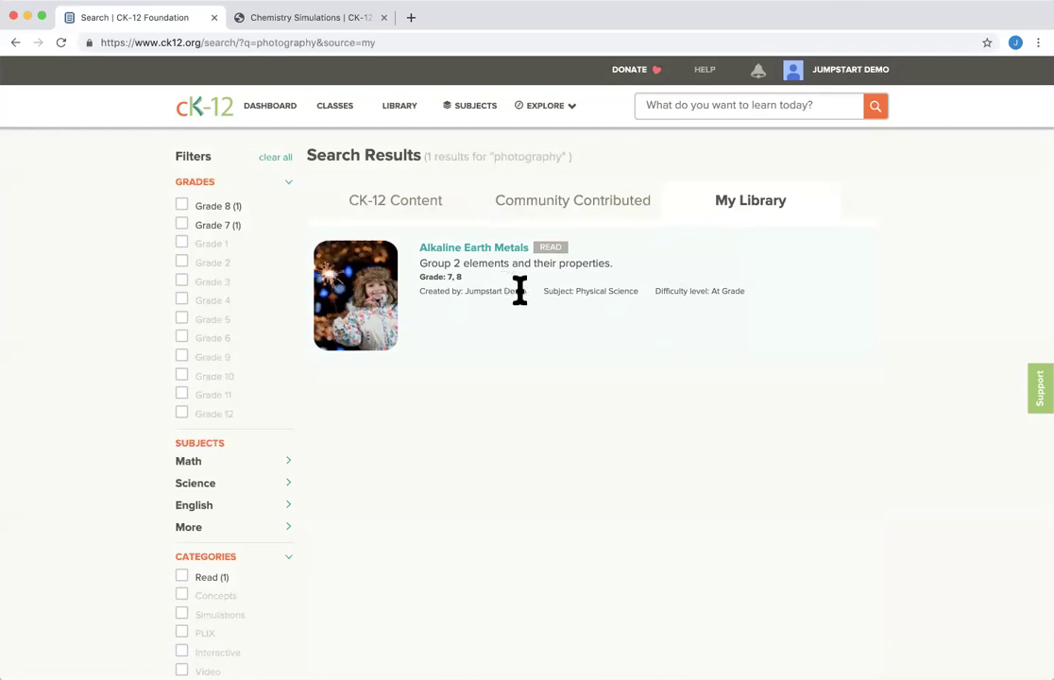
click(579, 206)
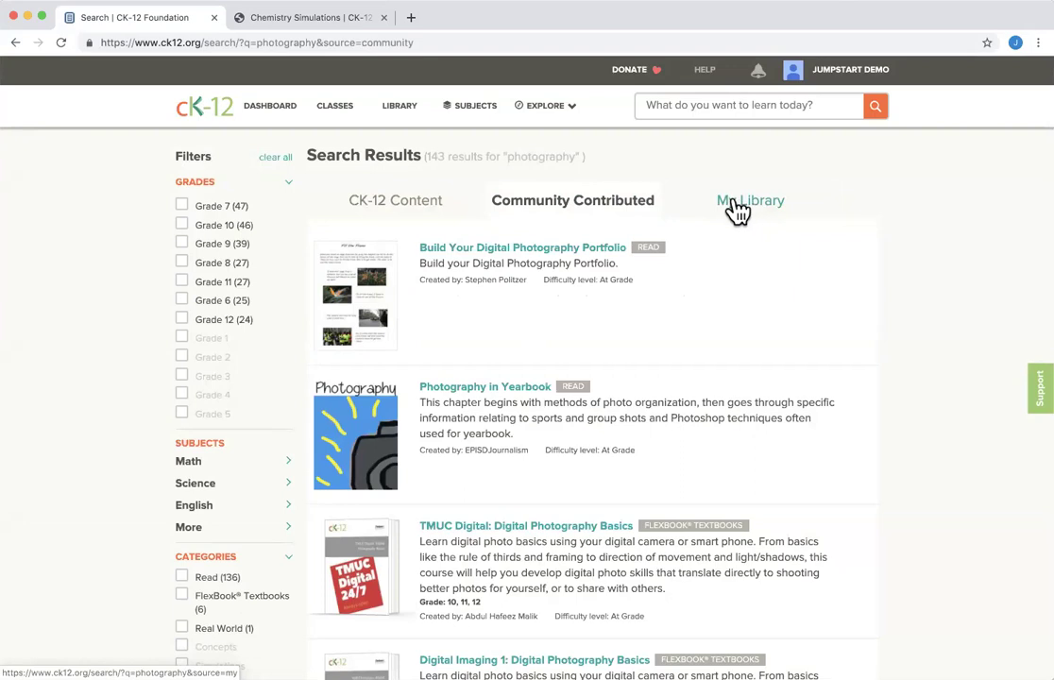
click(408, 217)
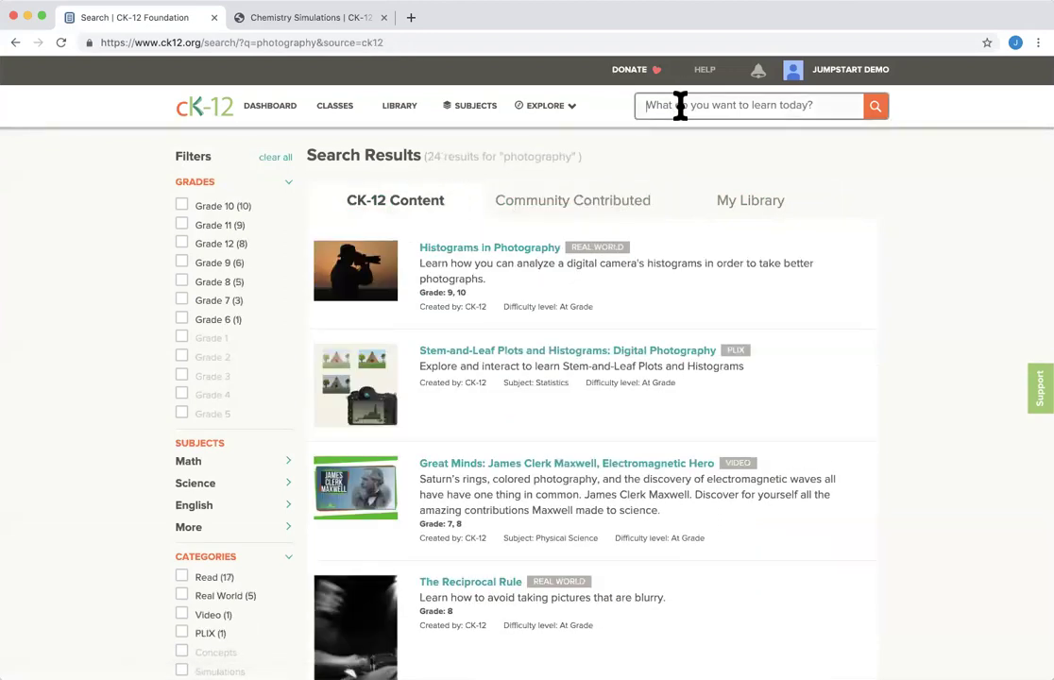
Search for "ap english" and browse the CK-12 results and the community-contributed results.
click(680, 105)
text(ap )
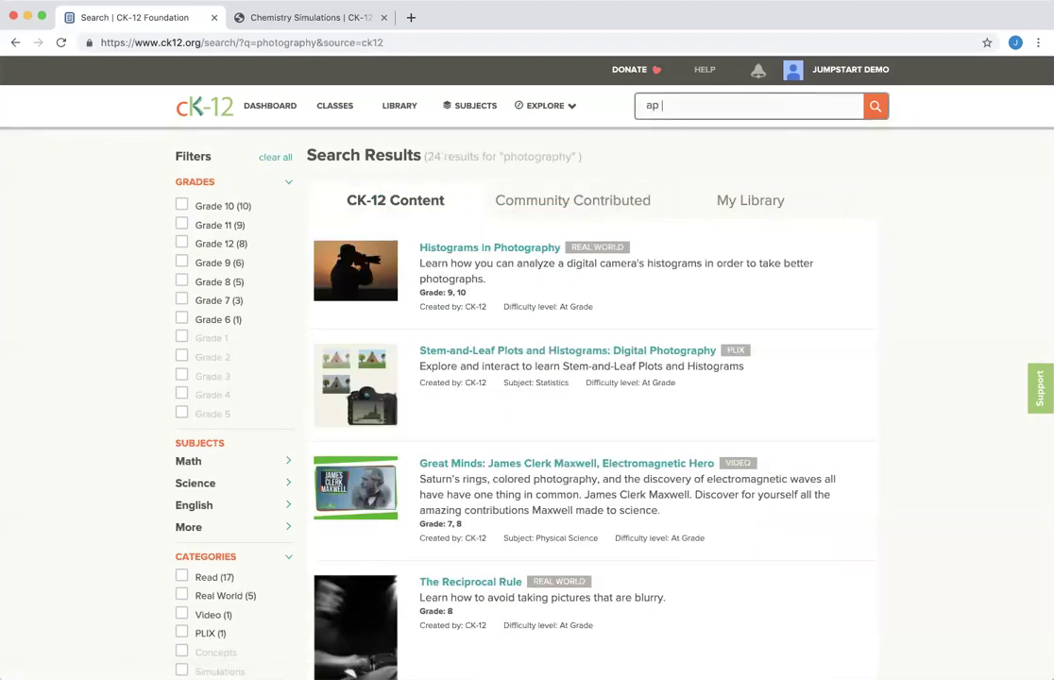
text(english)
key(Return)
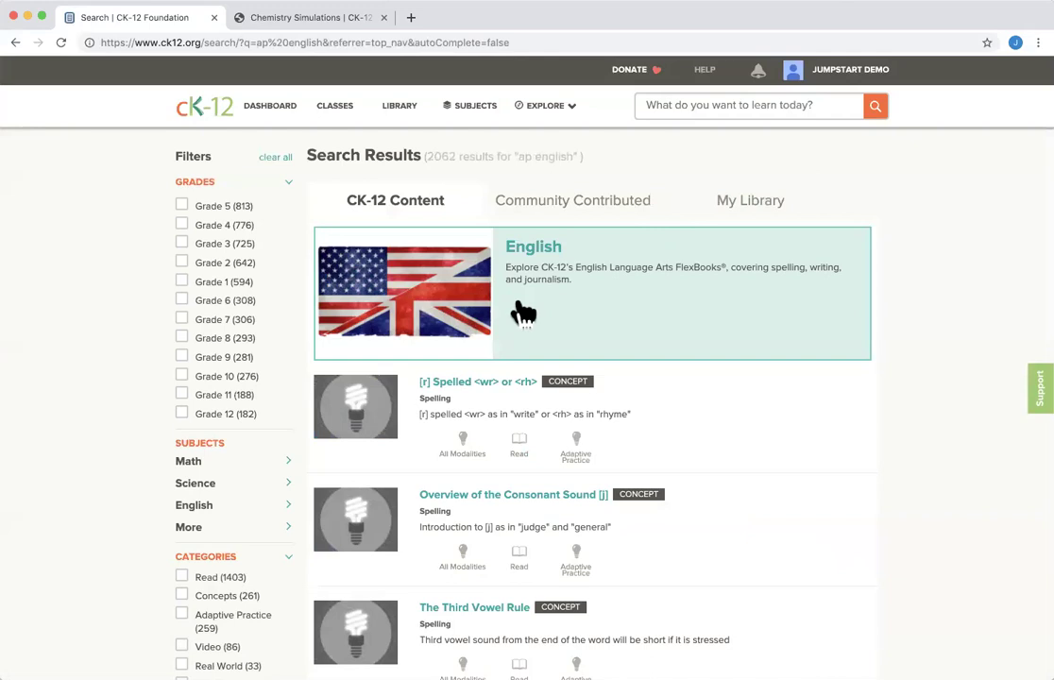
scroll(510, 338, down, 5)
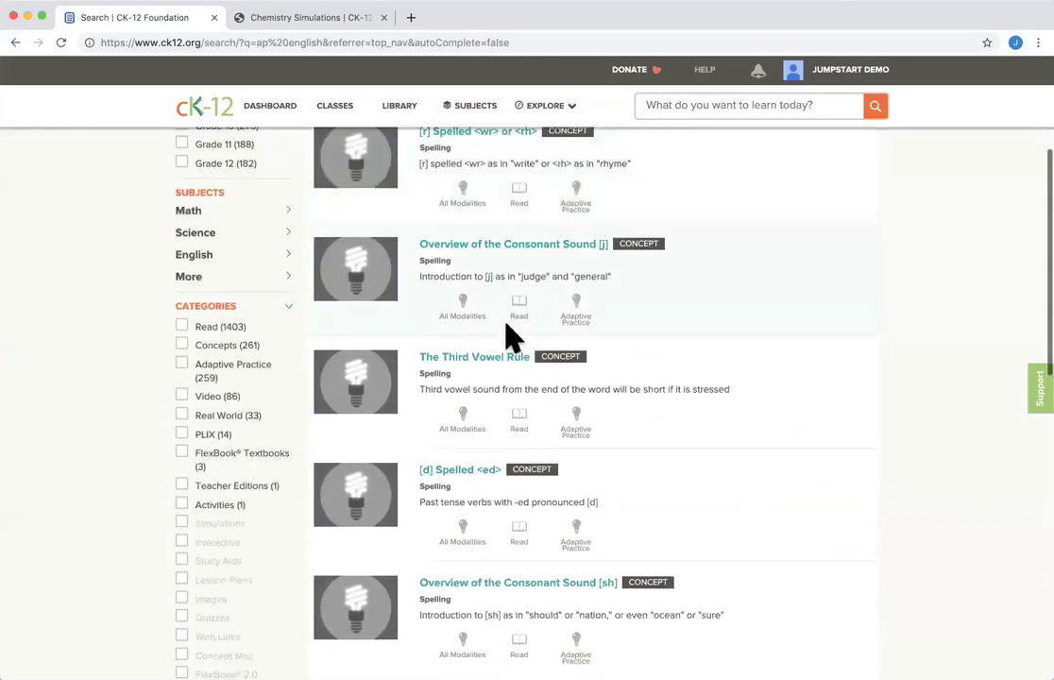
scroll(510, 337, down, 3)
scroll(510, 337, up, 10)
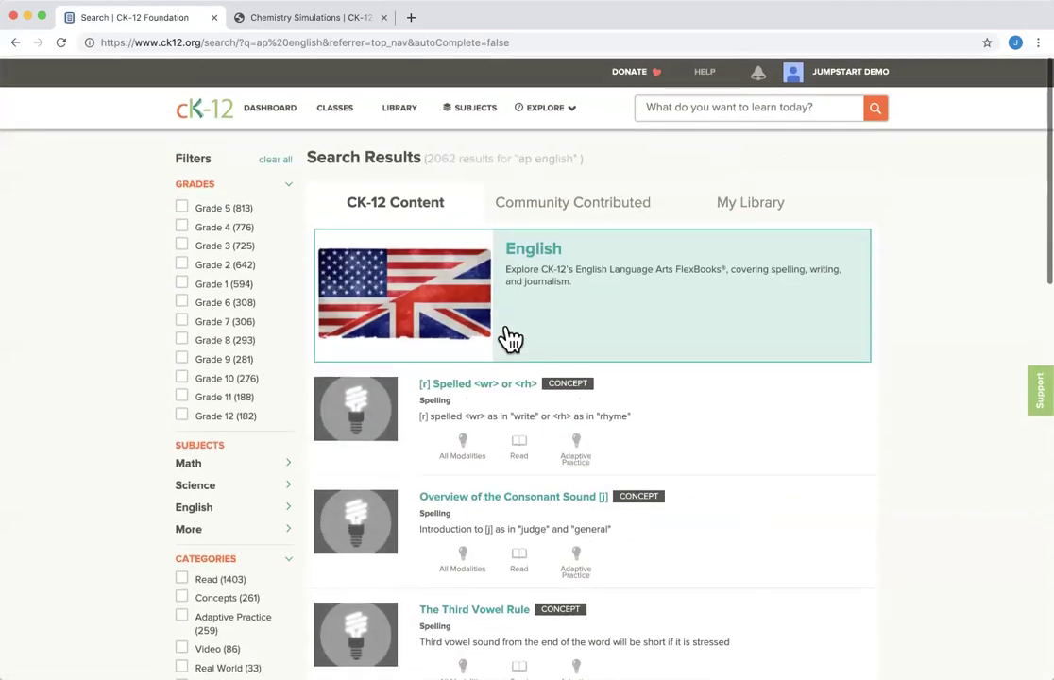
click(551, 201)
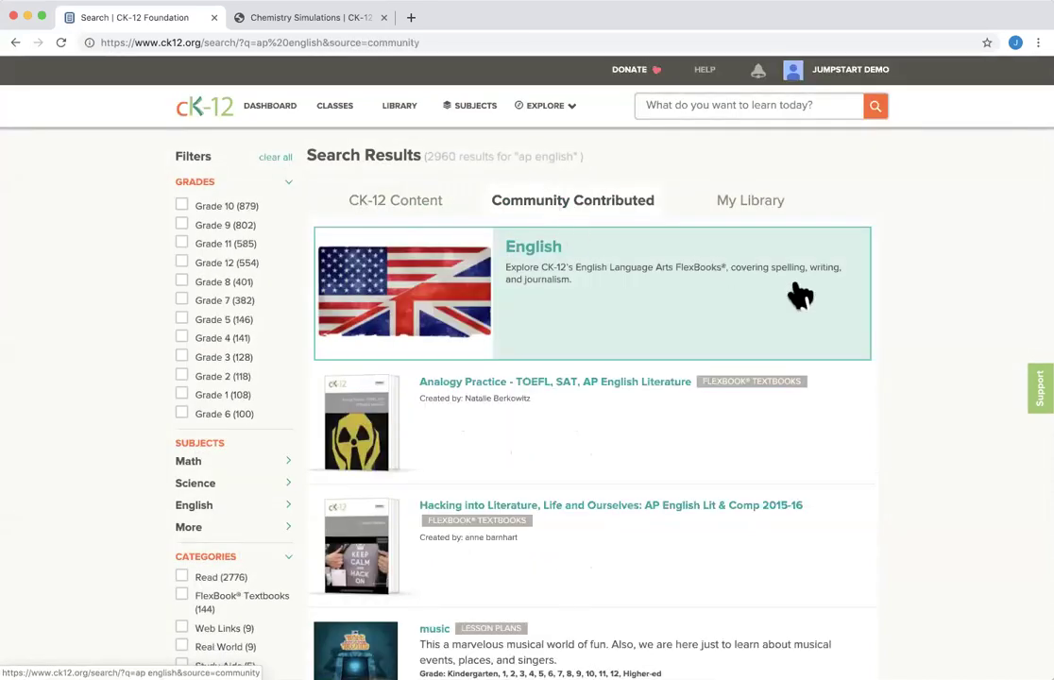
scroll(911, 390, down, 2)
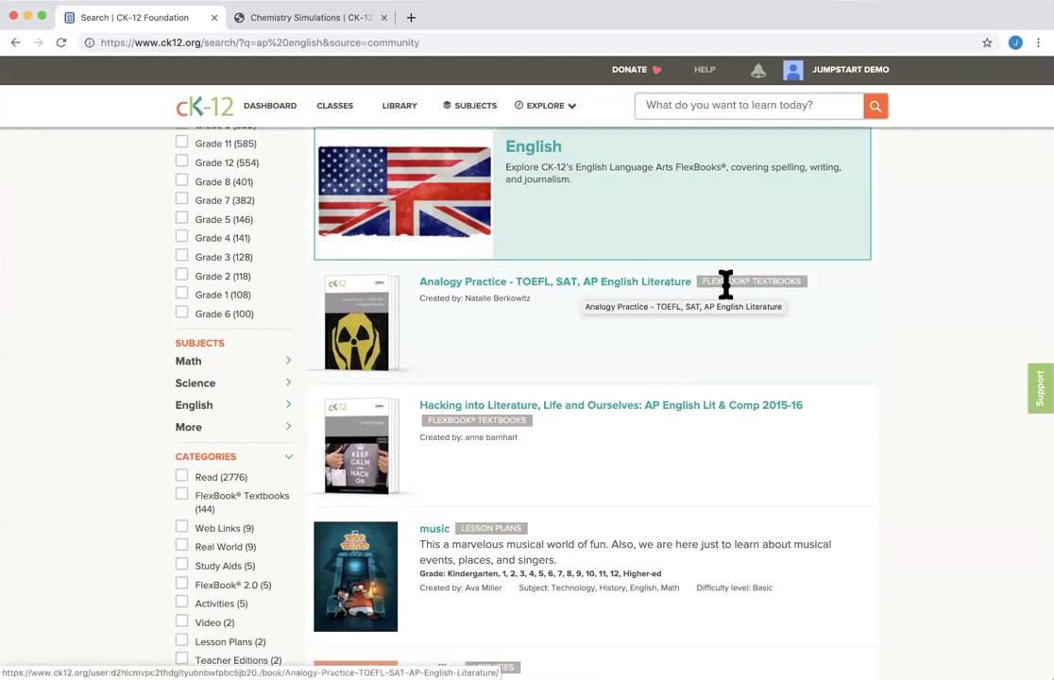
Open the FlexBook "Hacking into Literature, Life and Ourselves: AP English Lit & Comp 2015-16" and review its table of contents and details.
click(559, 419)
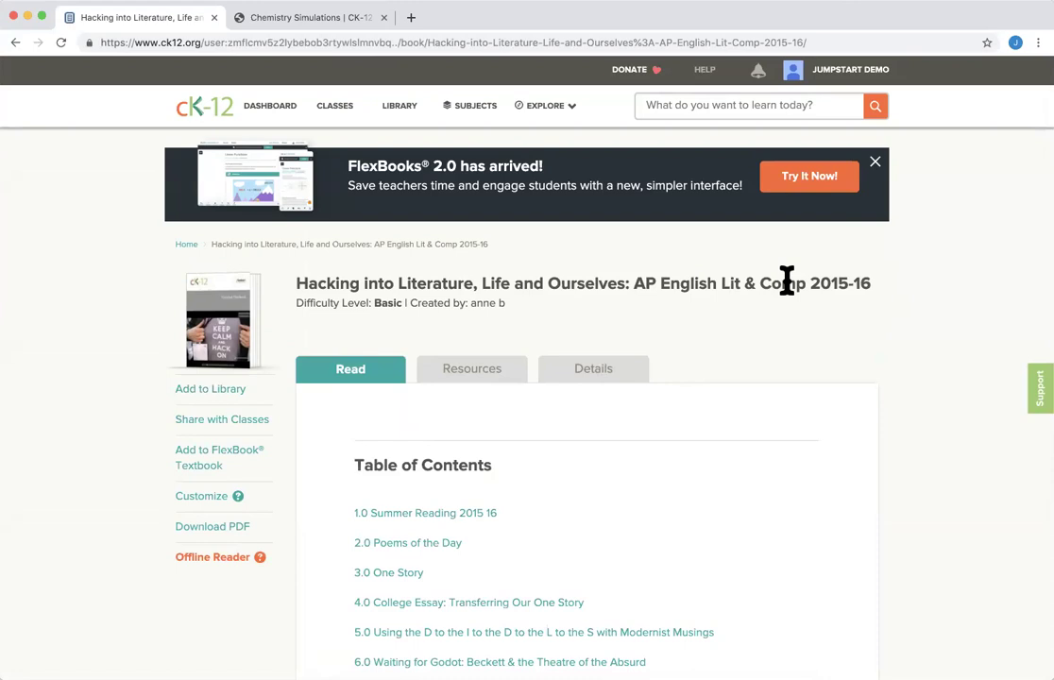
scroll(787, 279, down, 3)
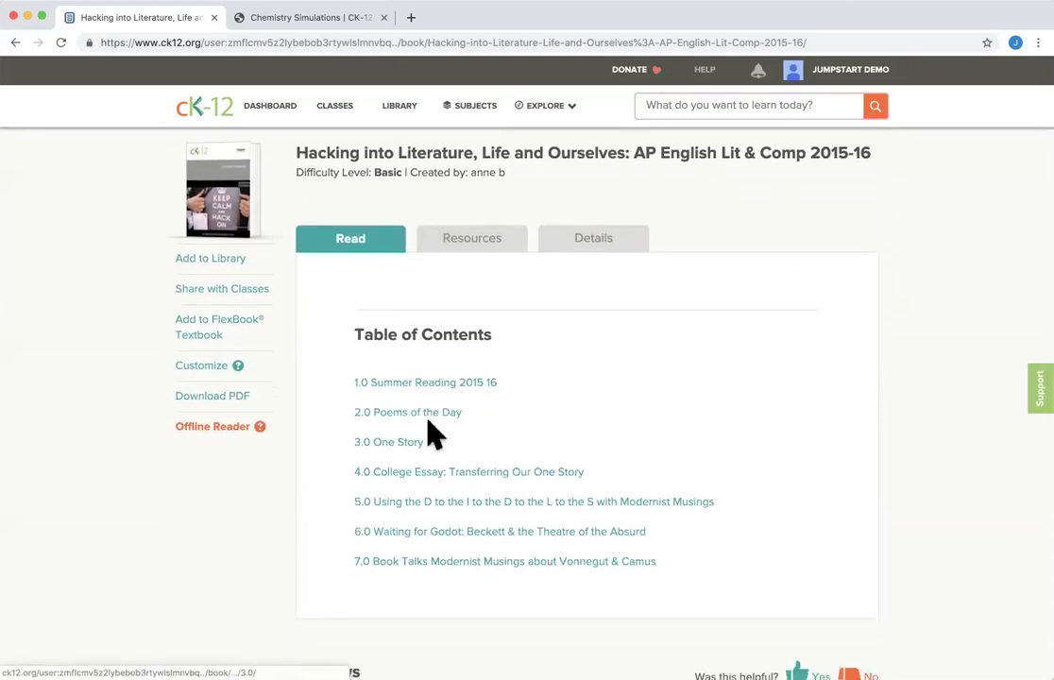
click(605, 244)
scroll(652, 365, down, 1)
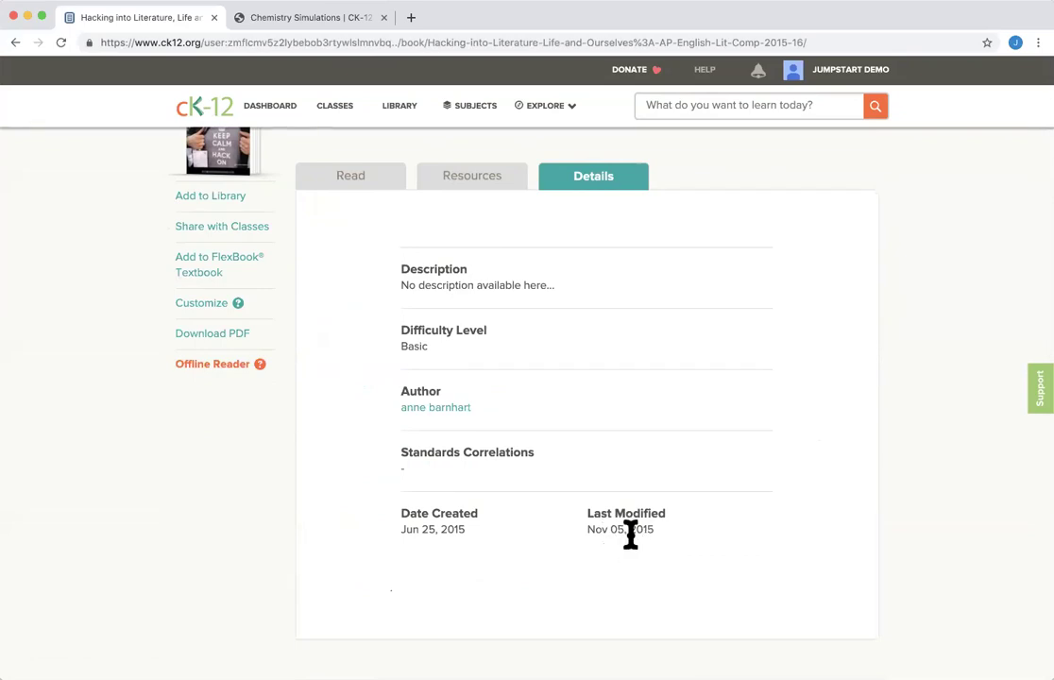
scroll(631, 534, up, 2)
click(380, 284)
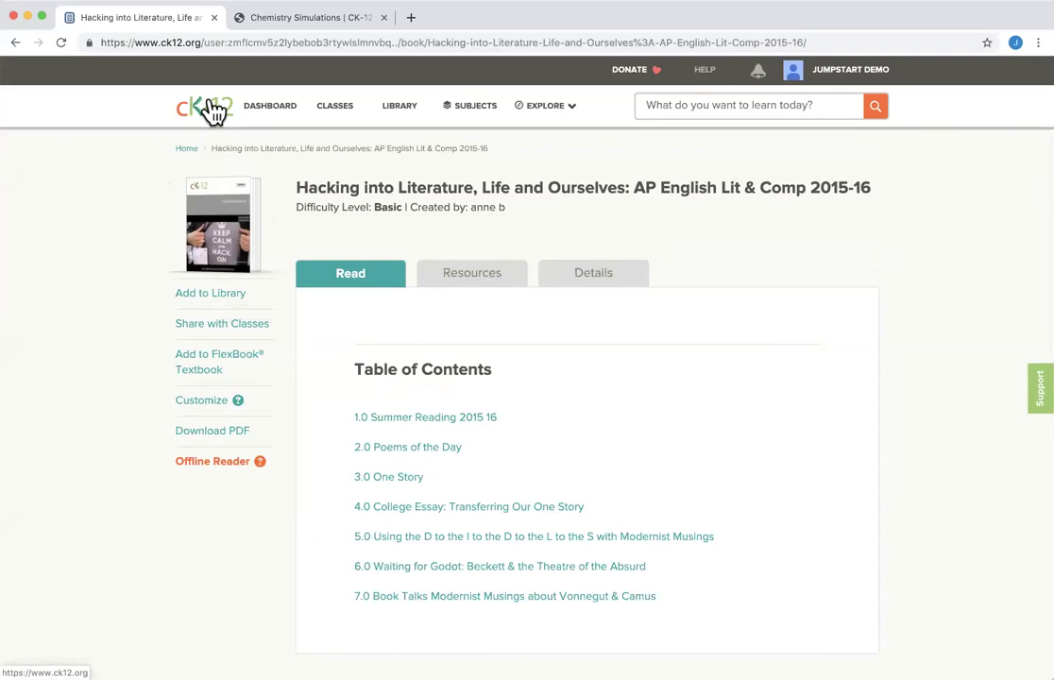
Return to the results, search for "episd" and open the El Paso Independent School District partnership page.
click(16, 42)
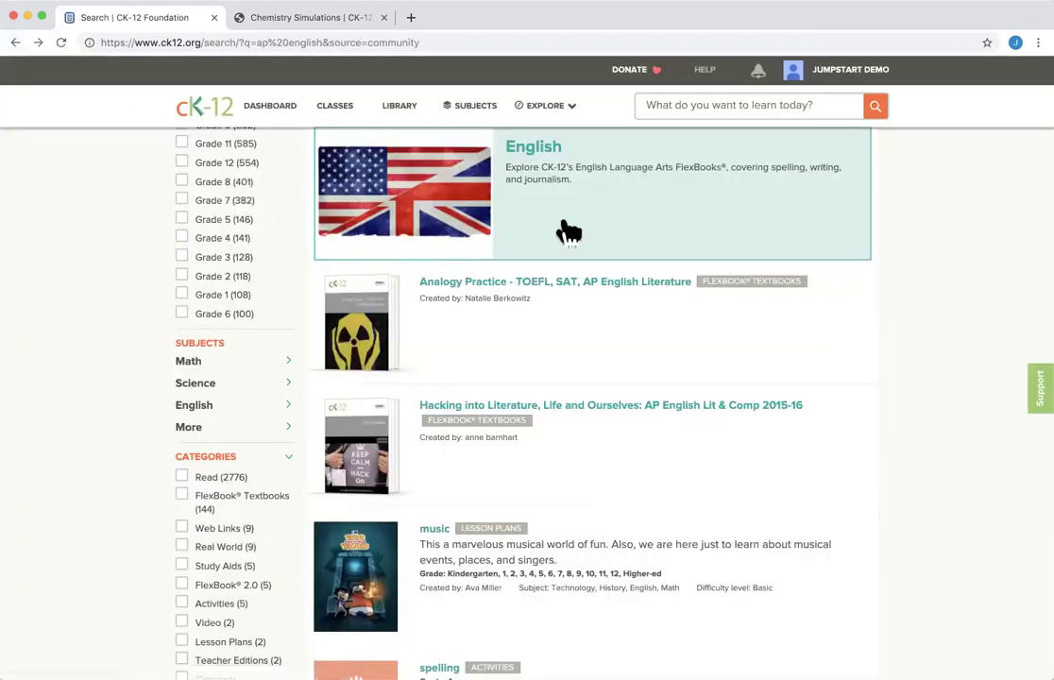
scroll(602, 228, up, 2)
click(702, 107)
text(episd)
key(Return)
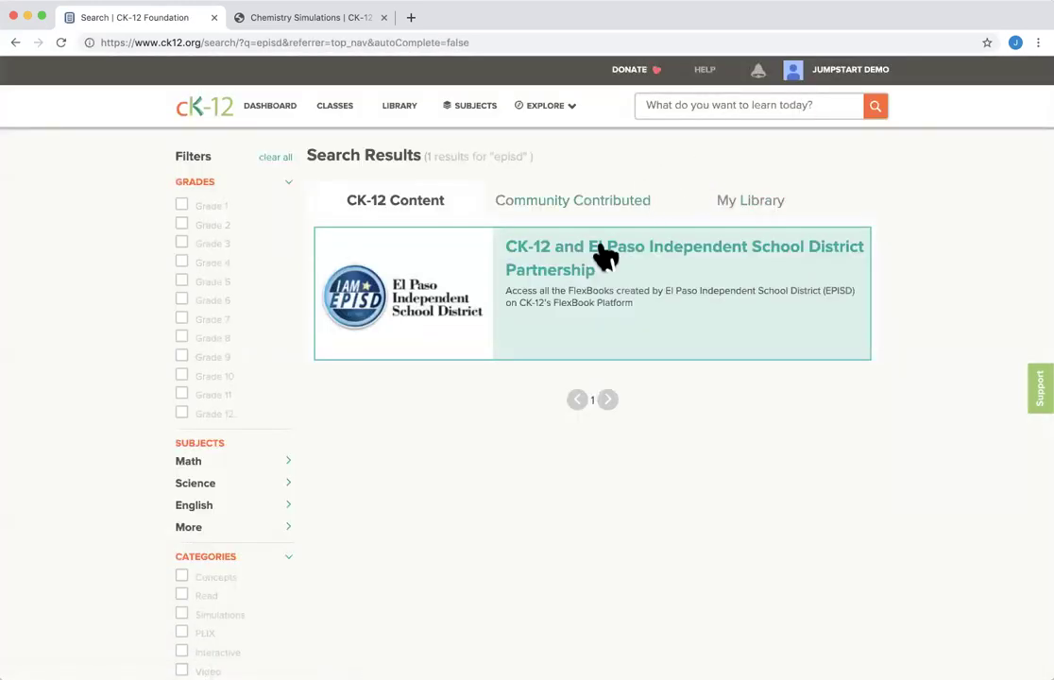
click(561, 280)
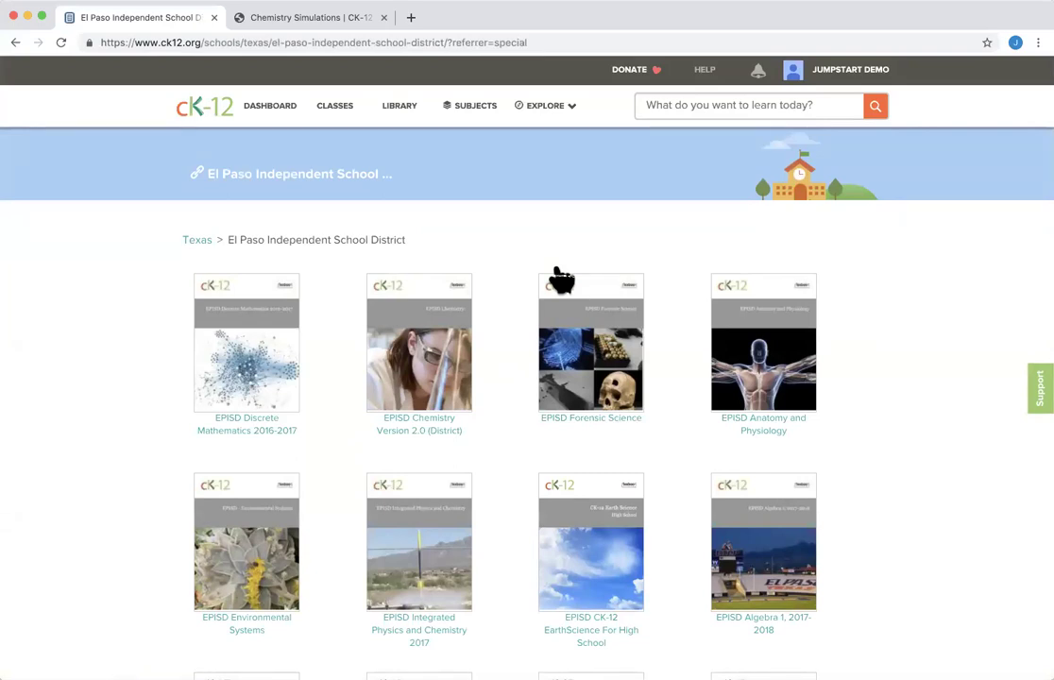
Open the Going Fishing chemistry simulation and advance to its community-contributed real-world examples.
click(312, 26)
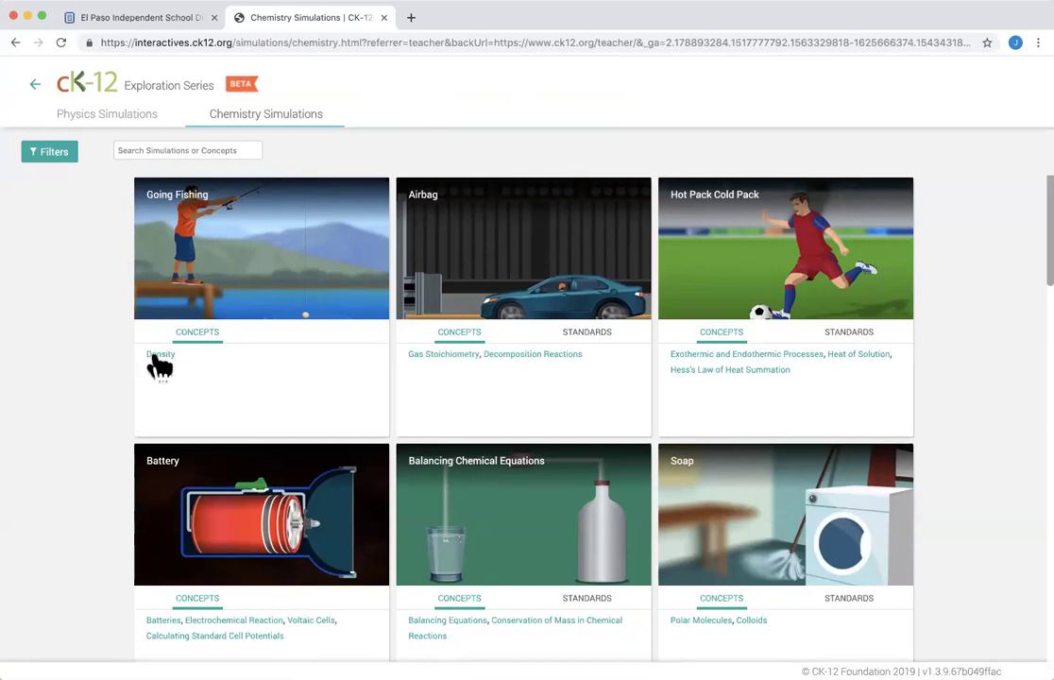
click(204, 281)
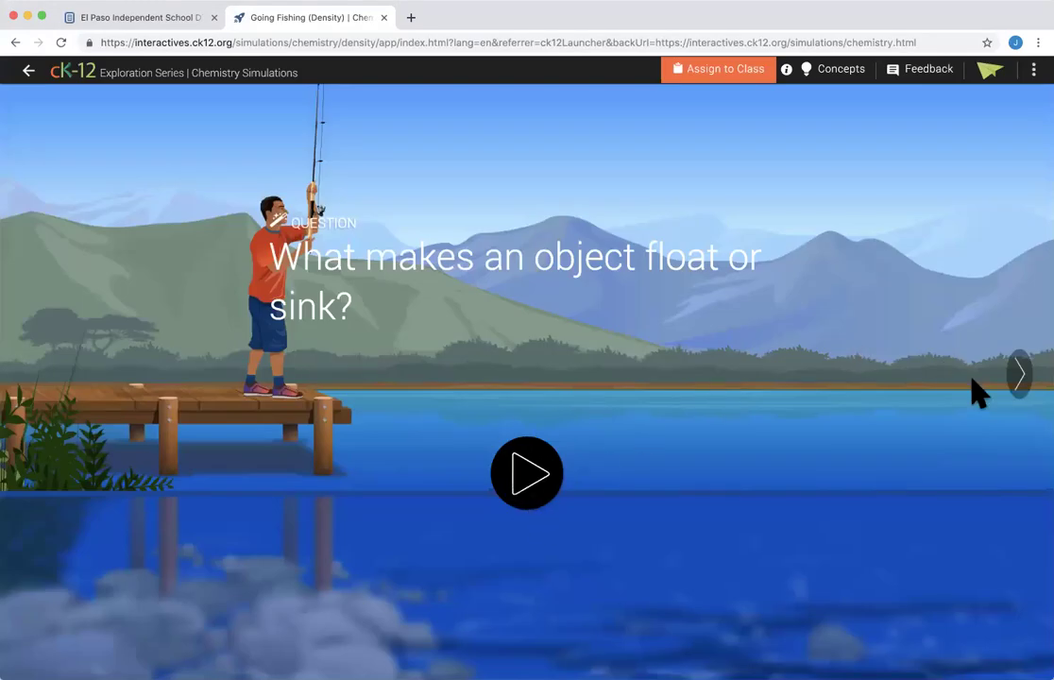
click(1019, 376)
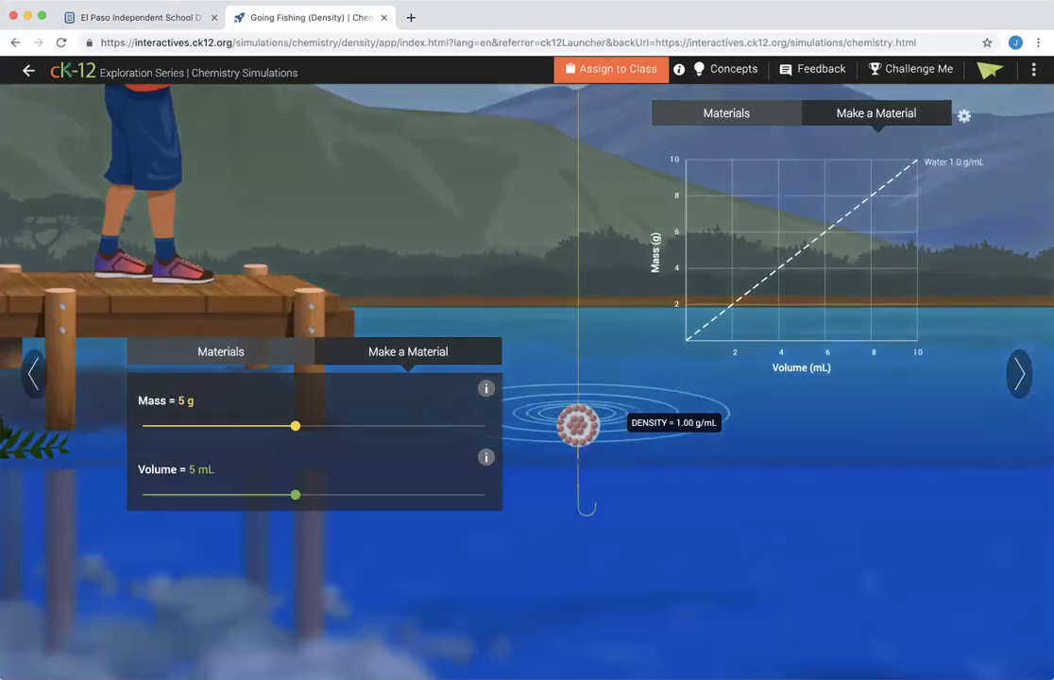
click(1018, 383)
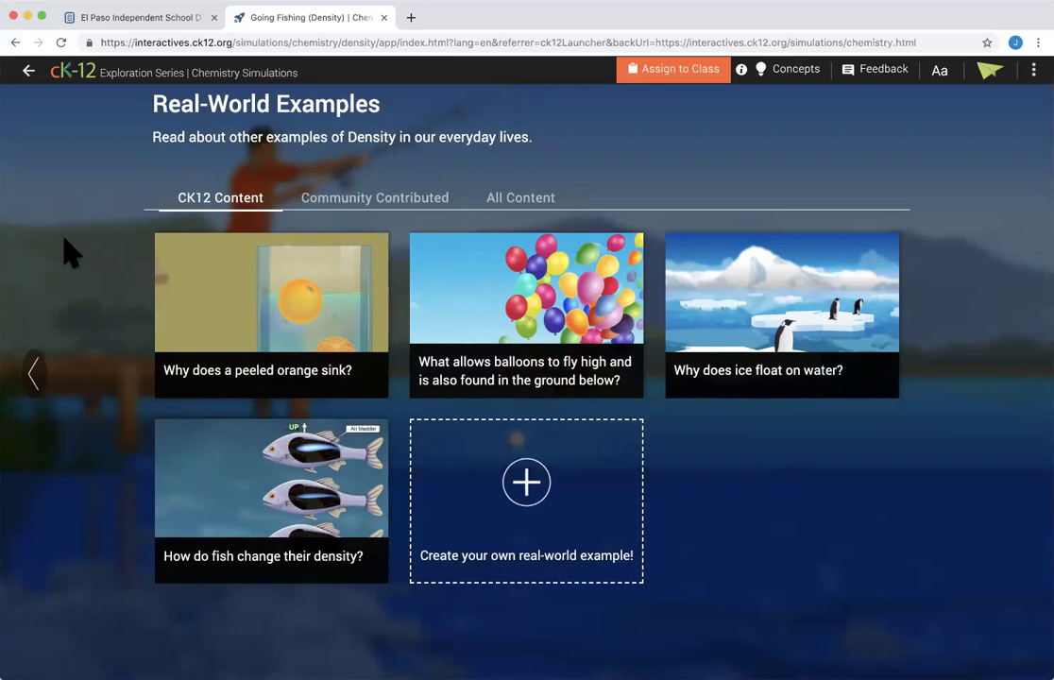
click(387, 210)
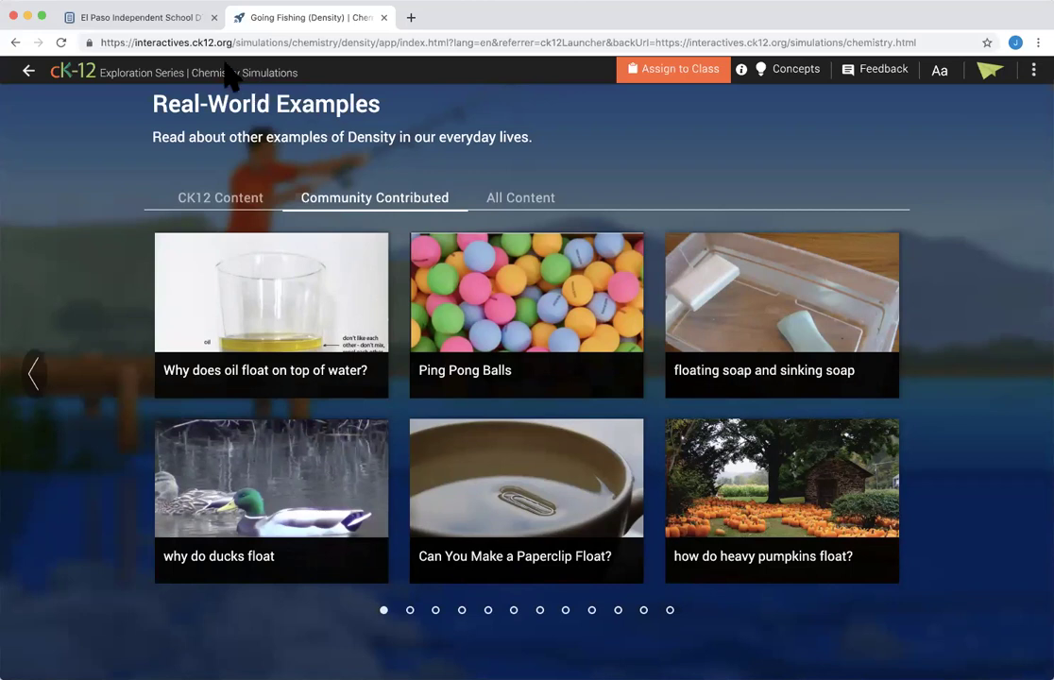
Return to the CK-12 home page and open the Schools collection from the Explore section.
click(173, 24)
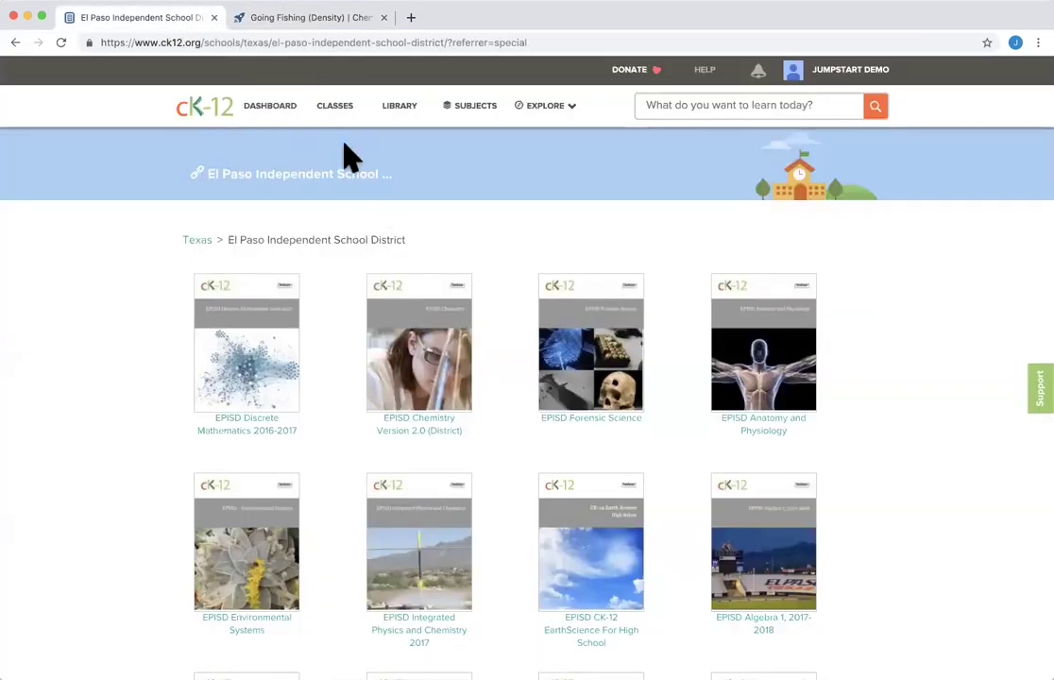
click(224, 114)
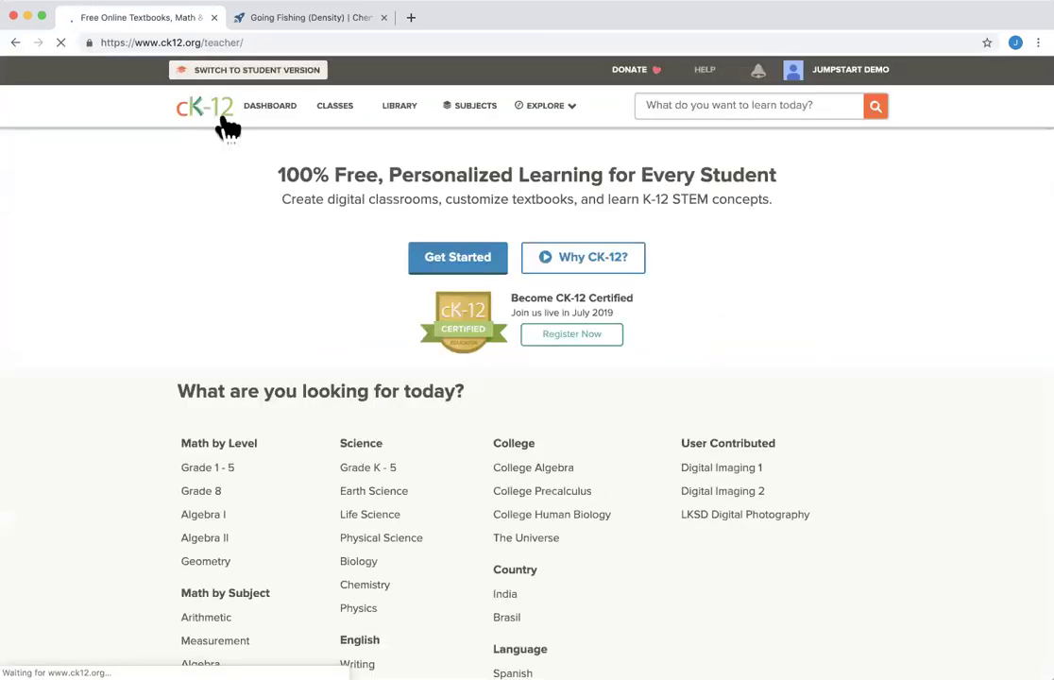
scroll(275, 400, down, 10)
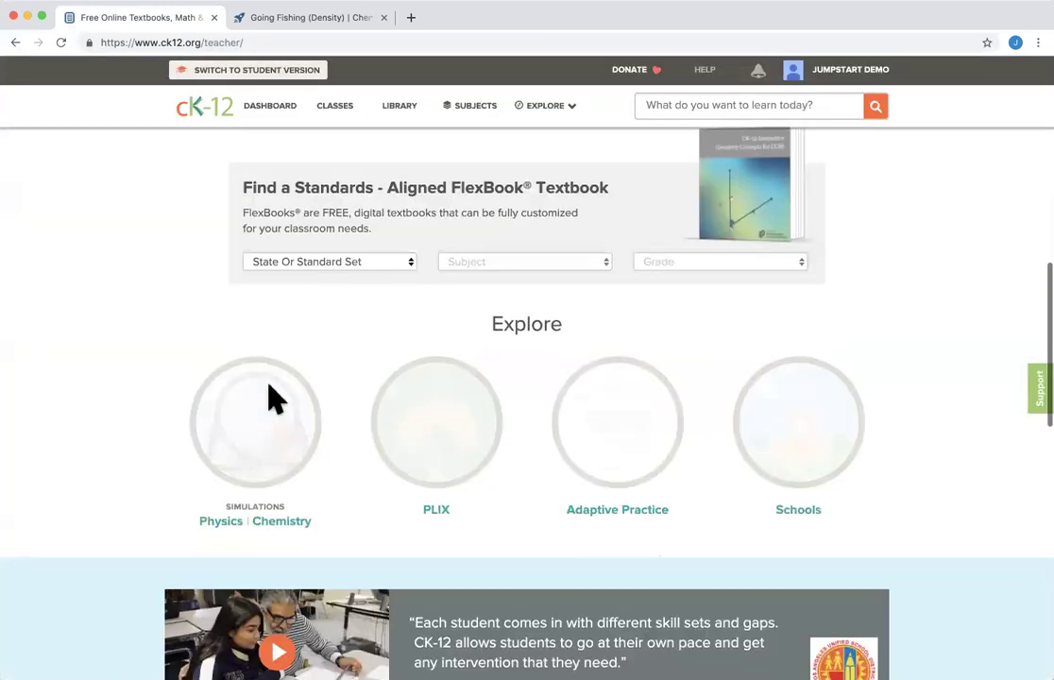
click(820, 423)
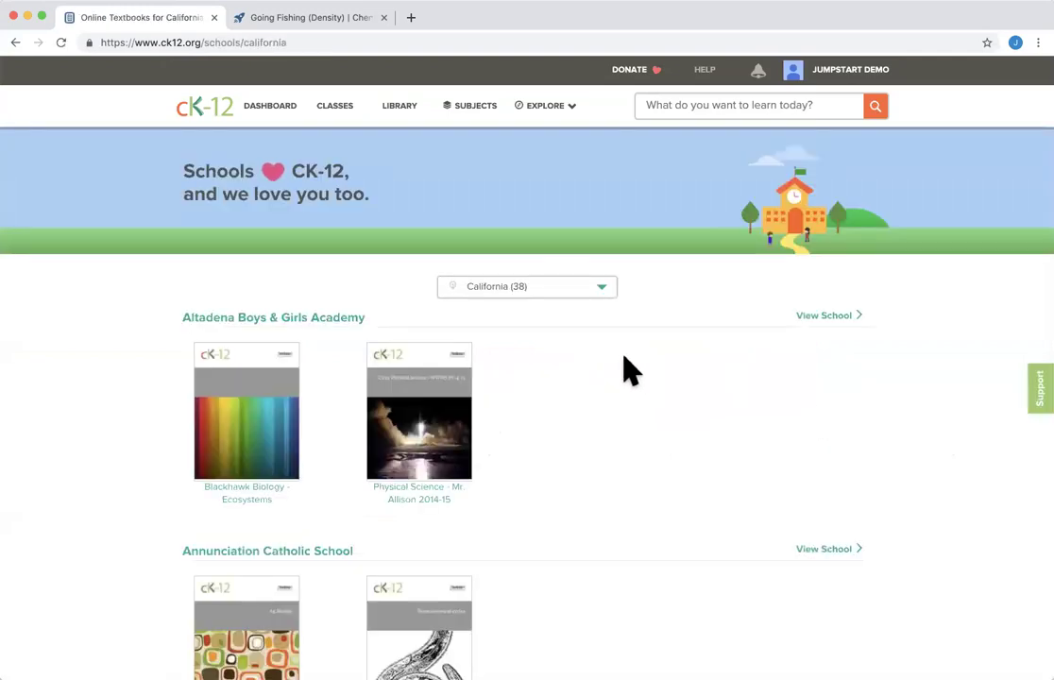
Filter the Schools collection to show the schools in Texas.
click(609, 294)
scroll(569, 418, down, 3)
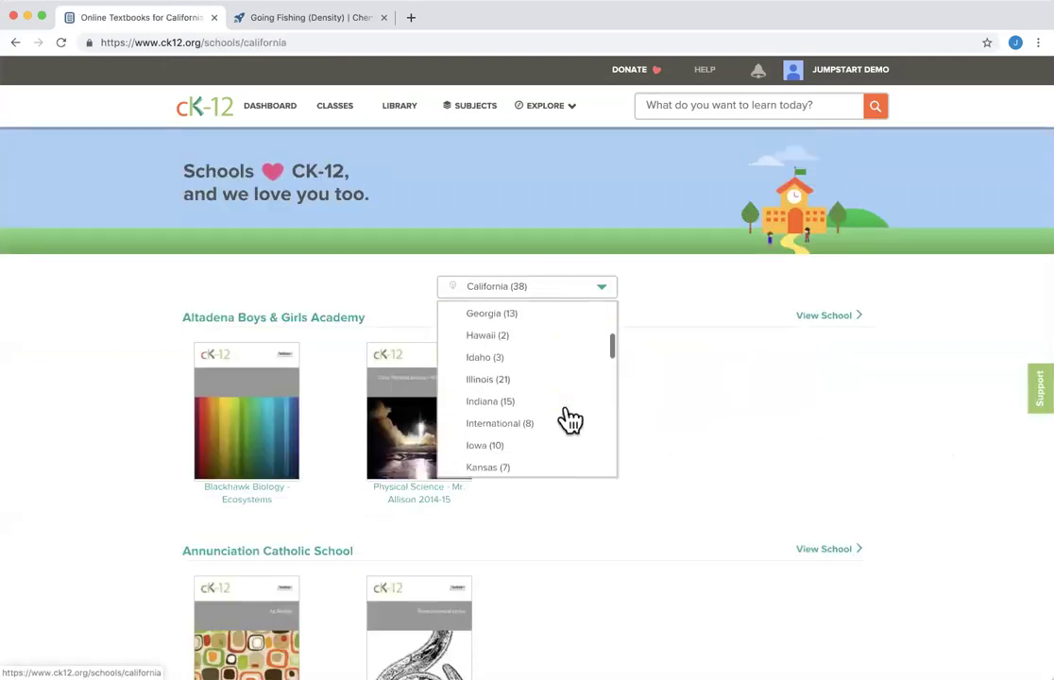
scroll(569, 418, down, 5)
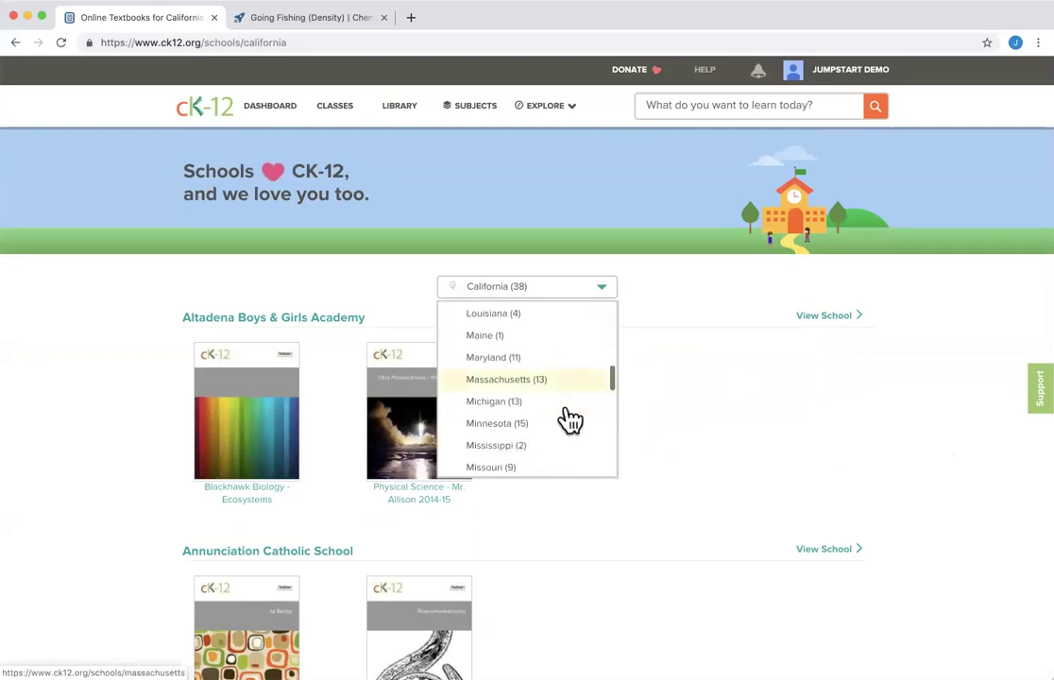
scroll(570, 418, down, 6)
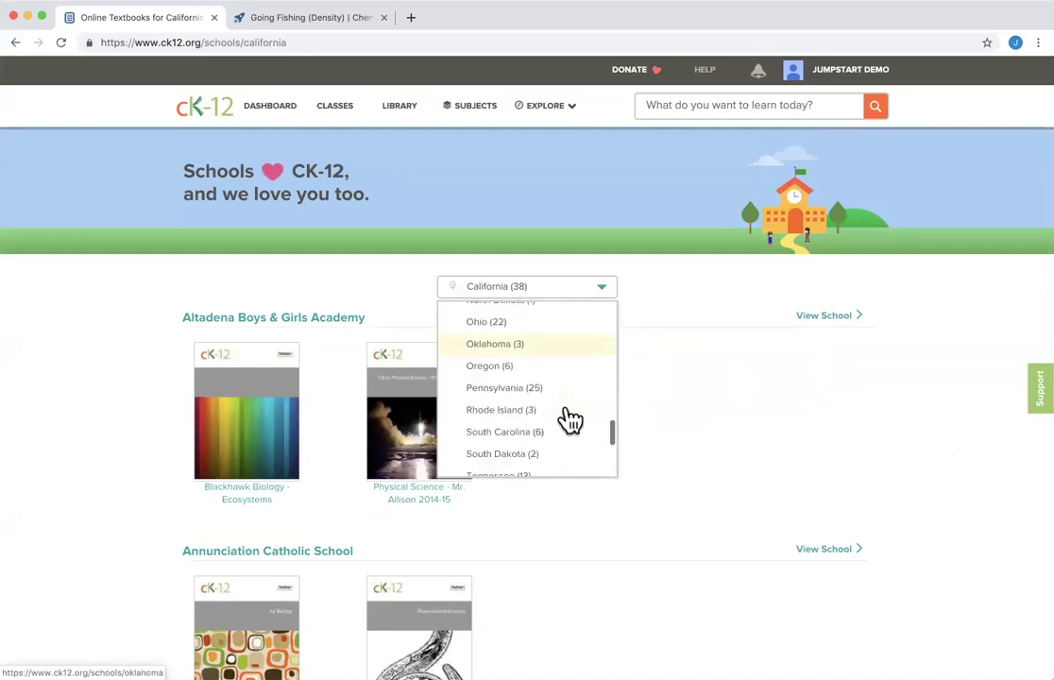
click(564, 411)
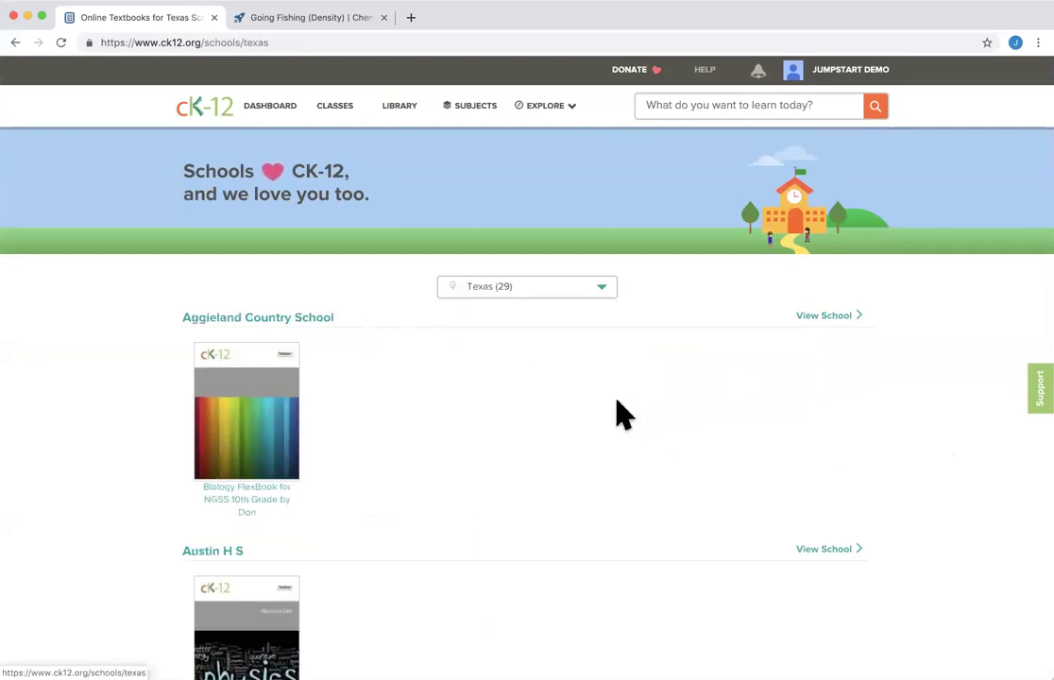
Open the "Spanish 1 2018" FlexBook from the El Paso Independent School District collection and review its table of contents.
scroll(944, 463, down, 20)
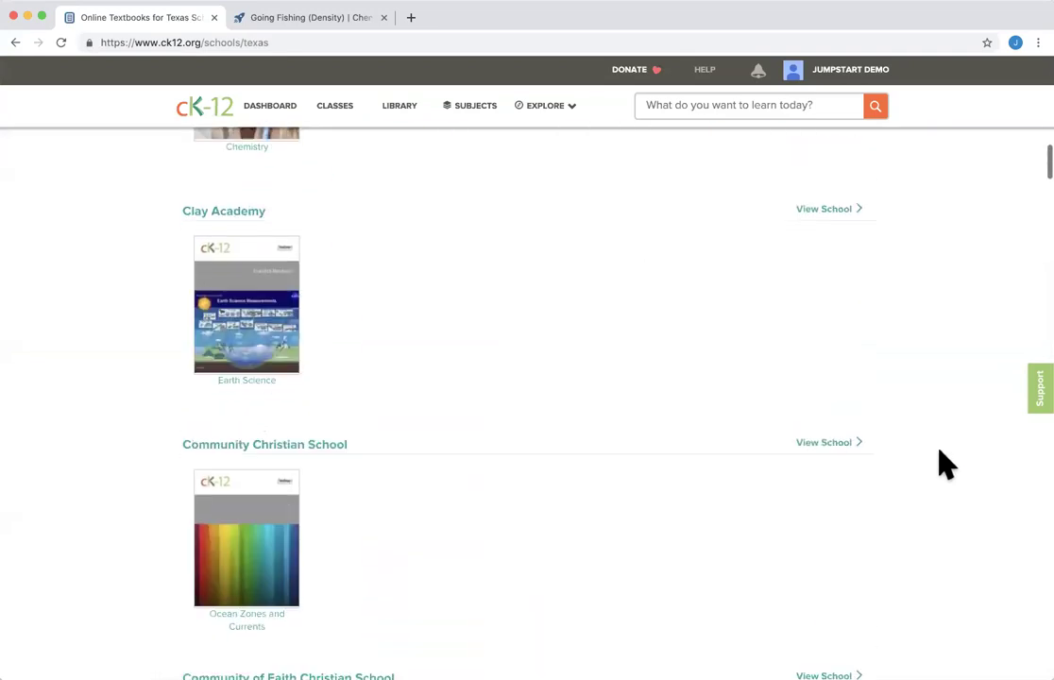
scroll(944, 462, down, 20)
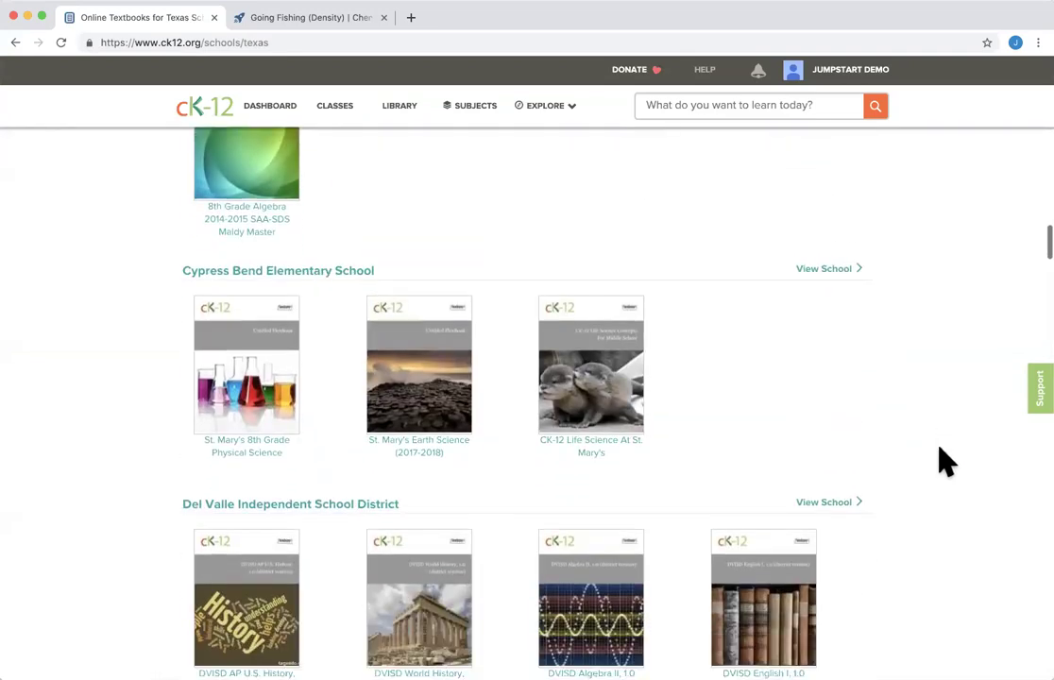
scroll(944, 463, down, 15)
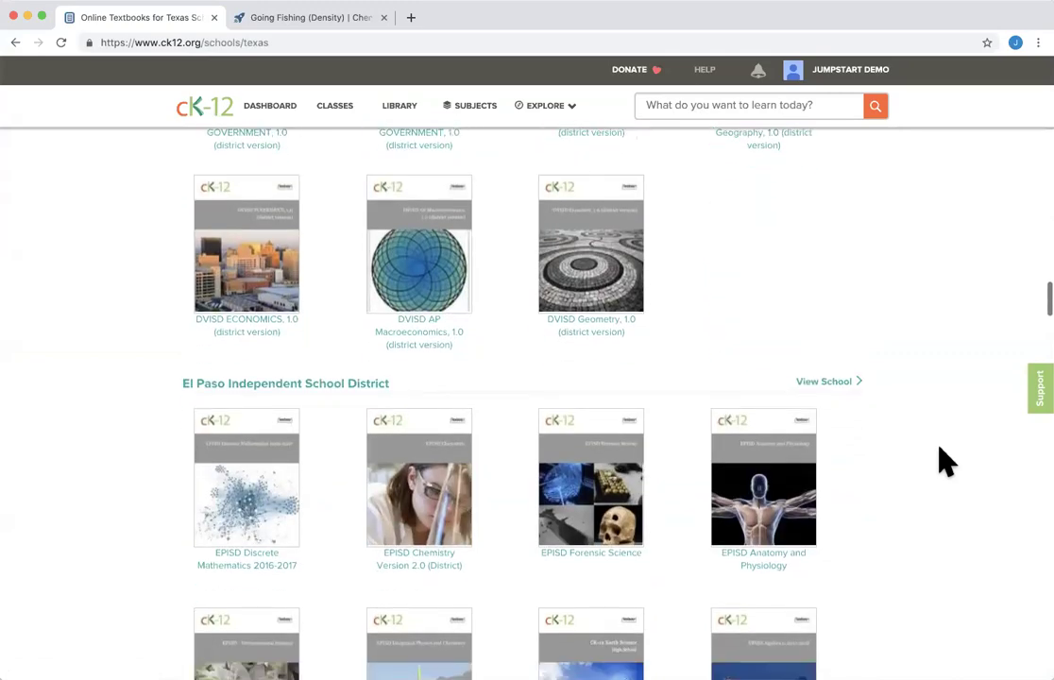
scroll(944, 463, down, 5)
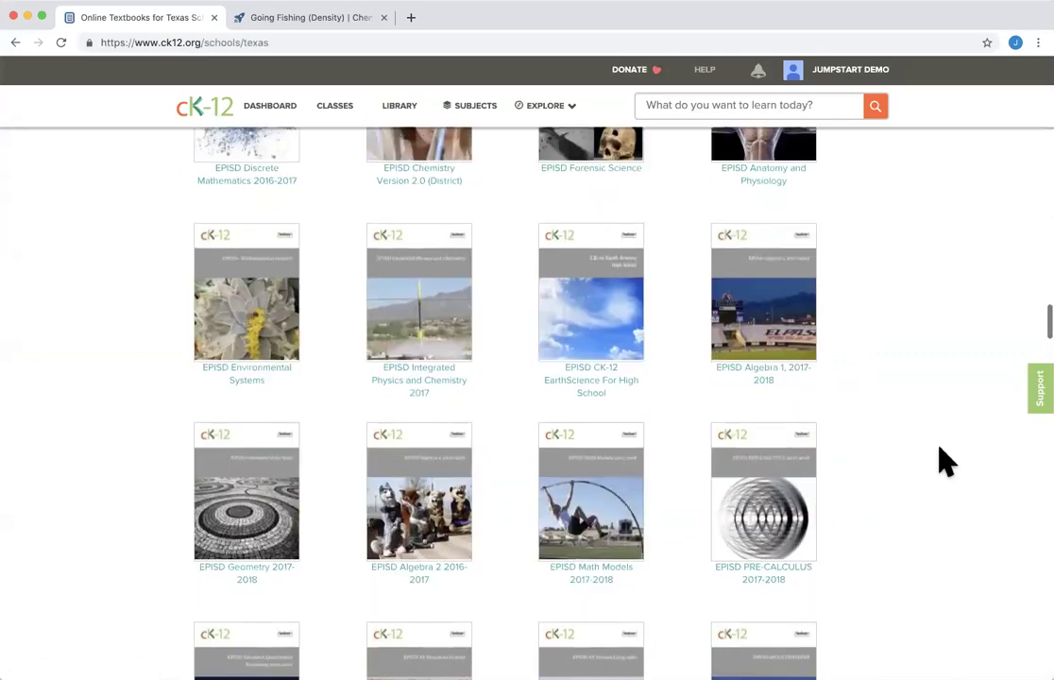
scroll(944, 463, down, 2)
scroll(944, 462, down, 10)
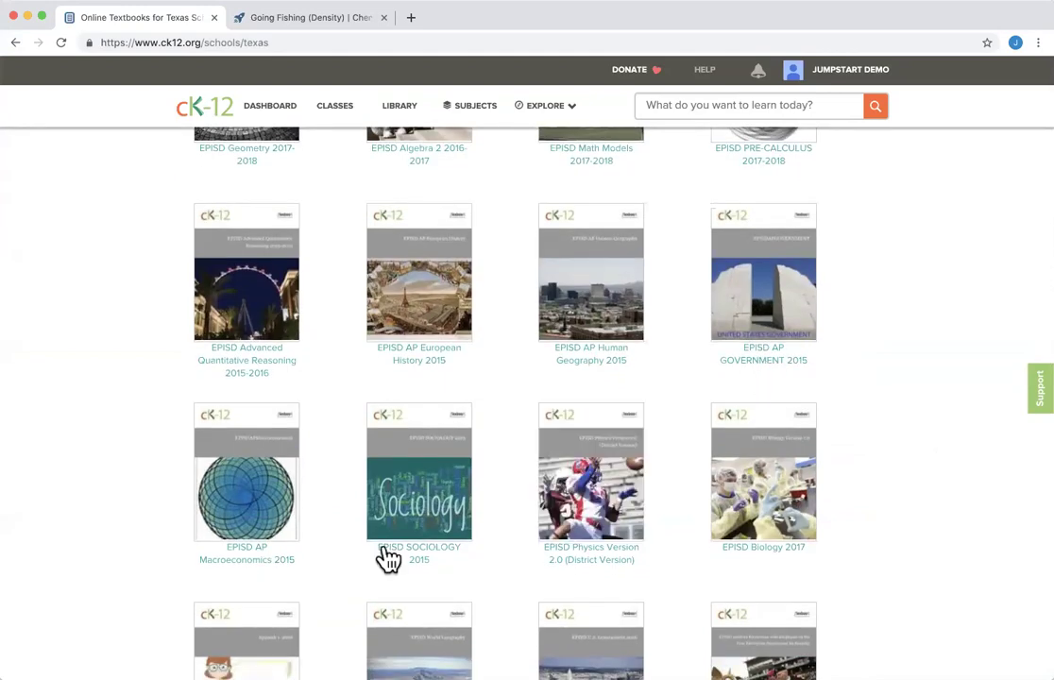
scroll(395, 557, down, 8)
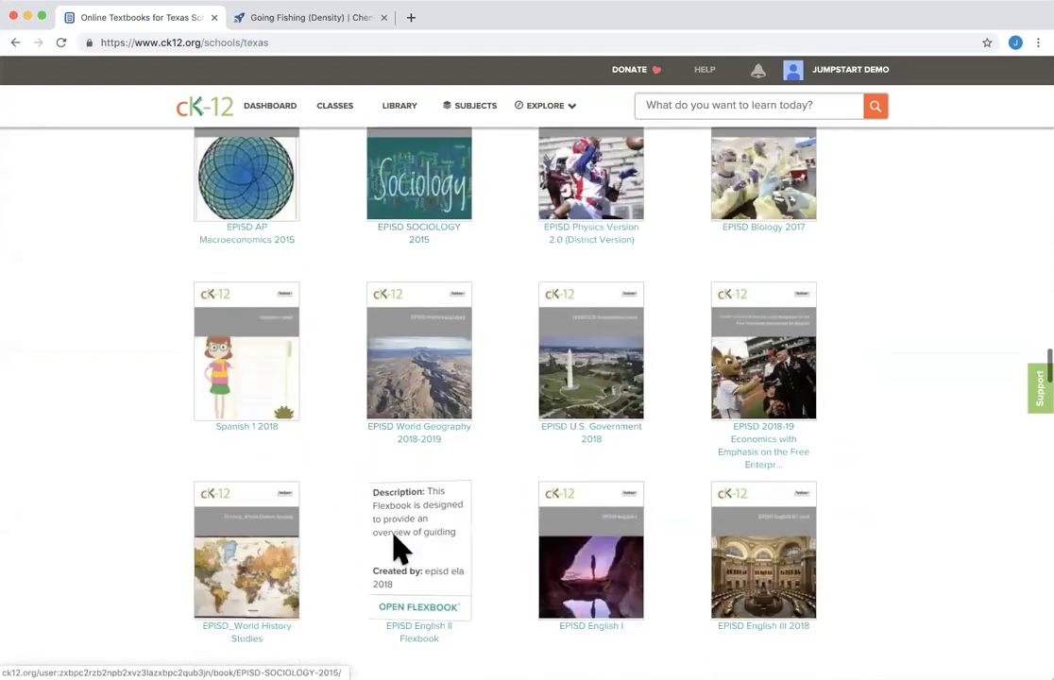
click(247, 427)
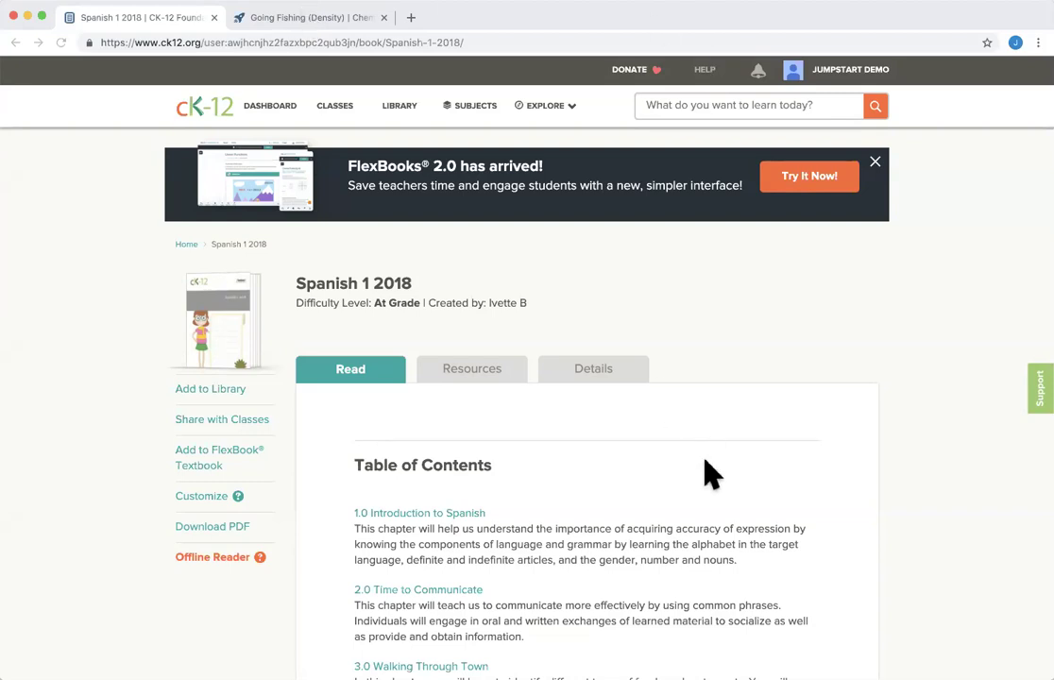
scroll(705, 471, down, 3)
scroll(705, 475, down, 3)
scroll(706, 475, down, 3)
scroll(708, 477, up, 2)
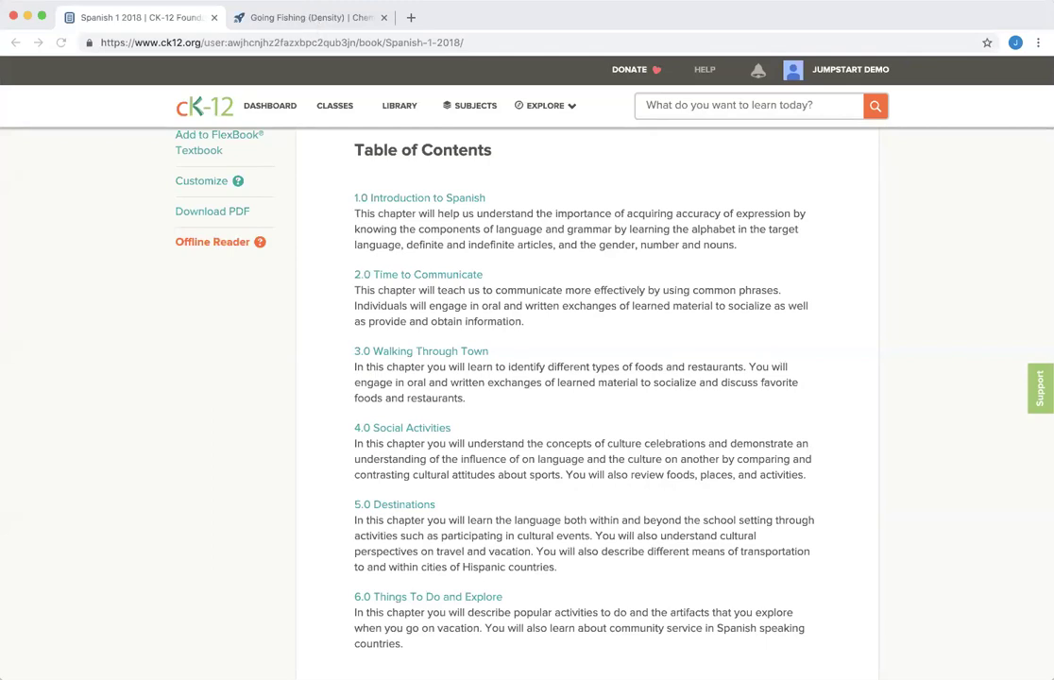
Create a new Read modality titled "RWA Example" from the library and save it.
click(399, 109)
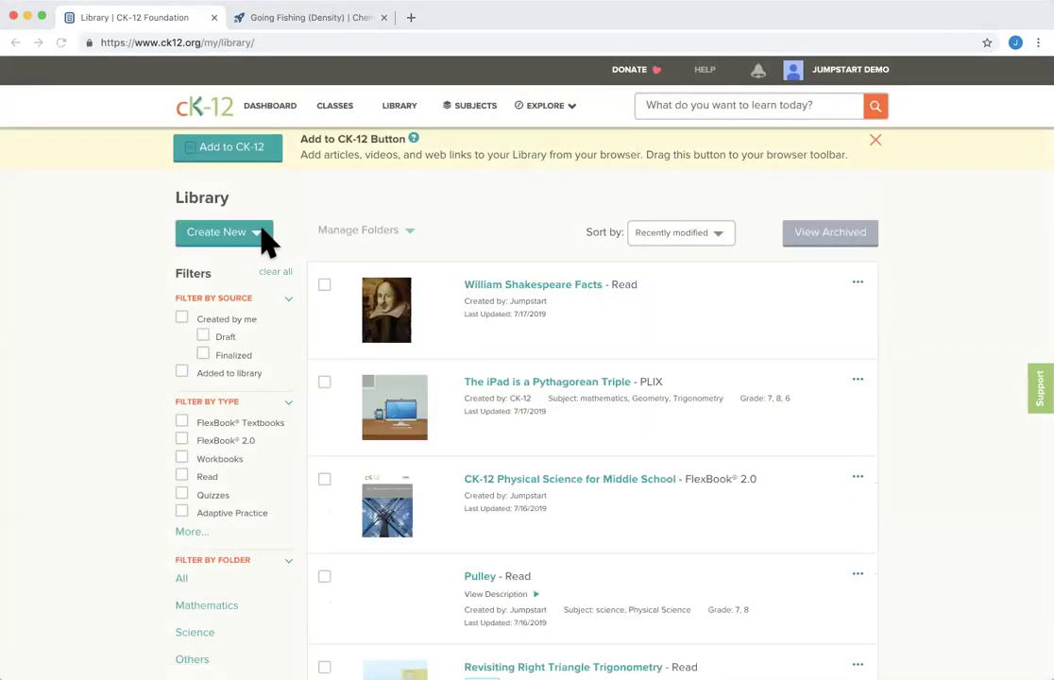
click(267, 243)
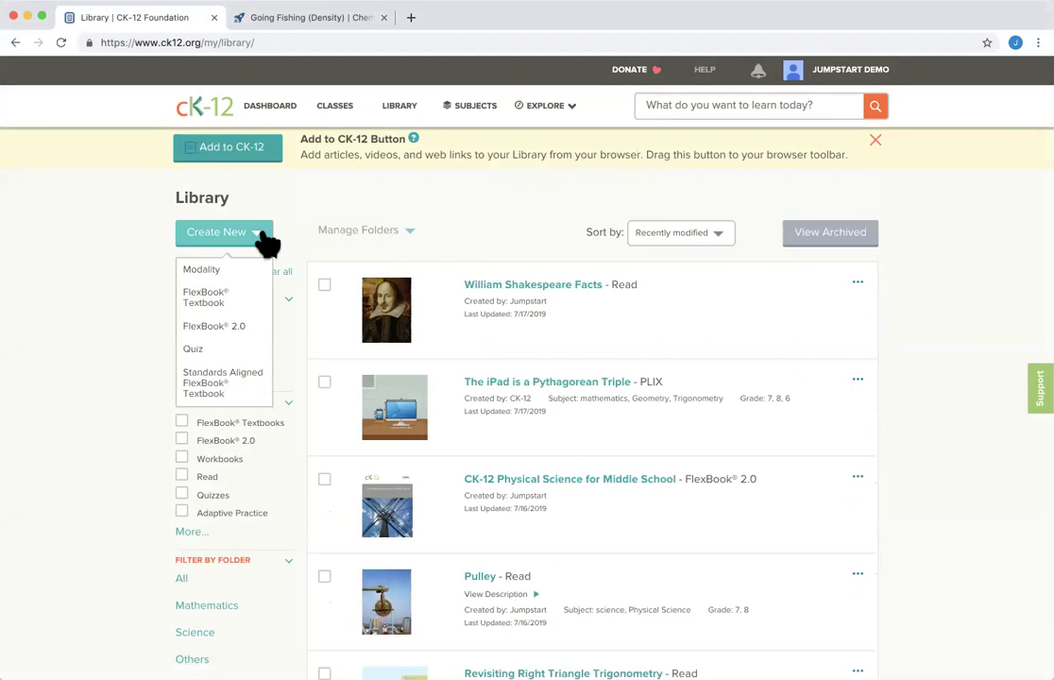
click(203, 272)
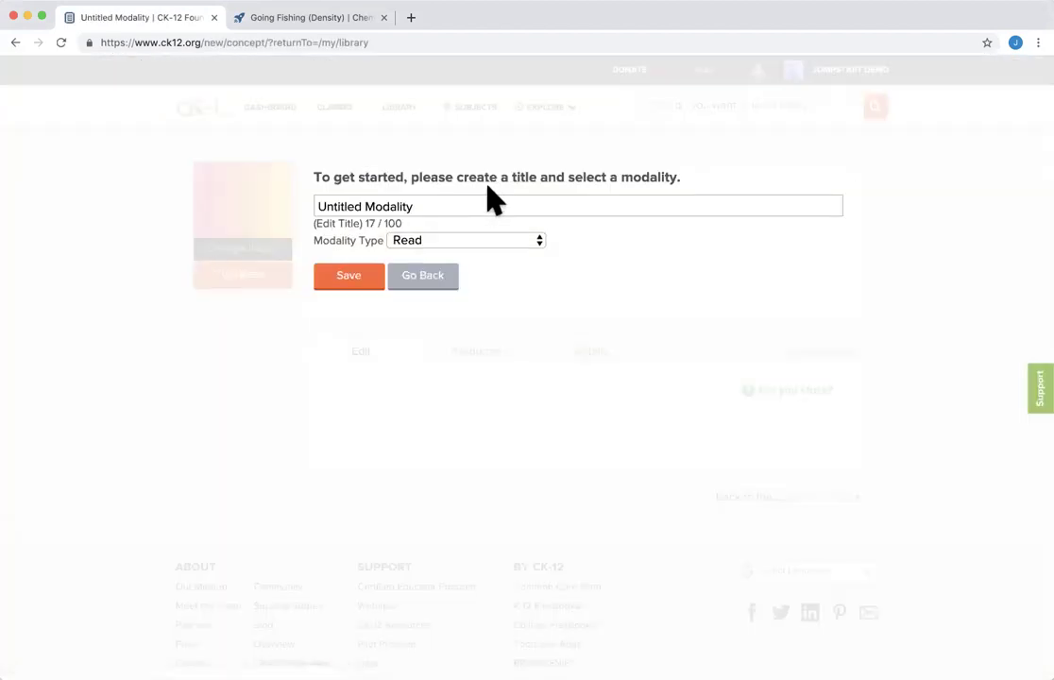
triple_click(427, 204)
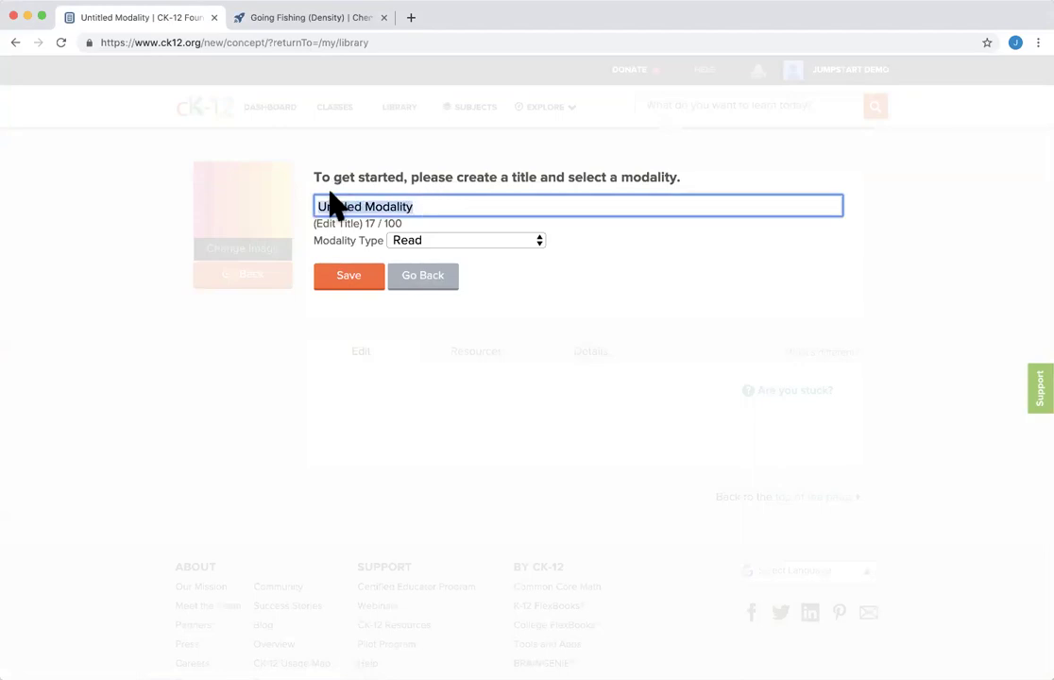
text(RWA )
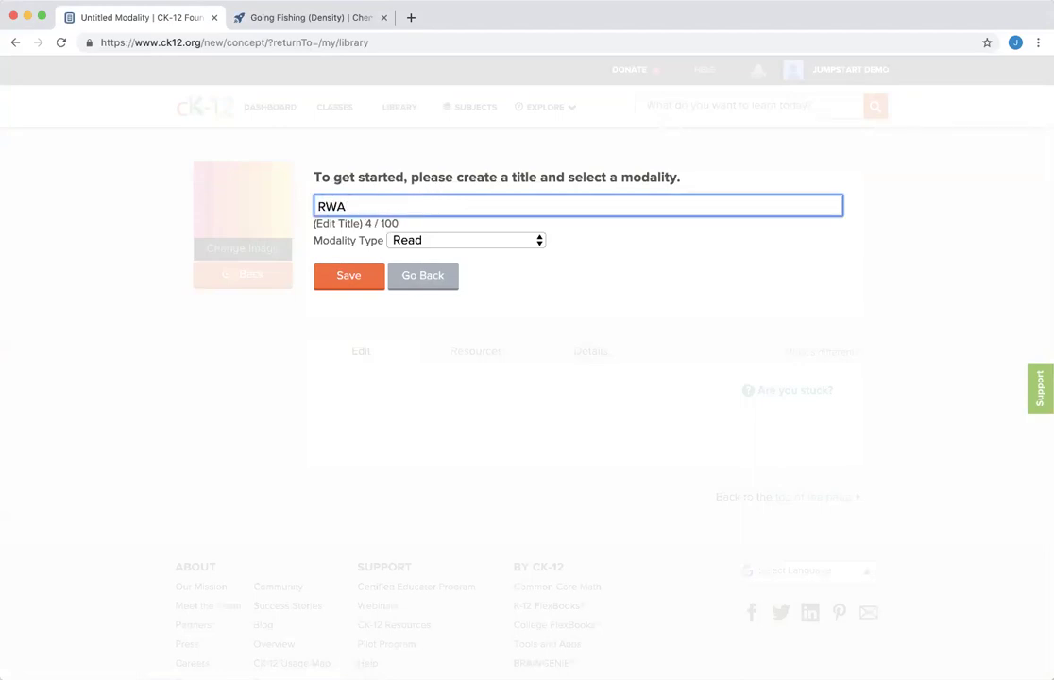
text(Example)
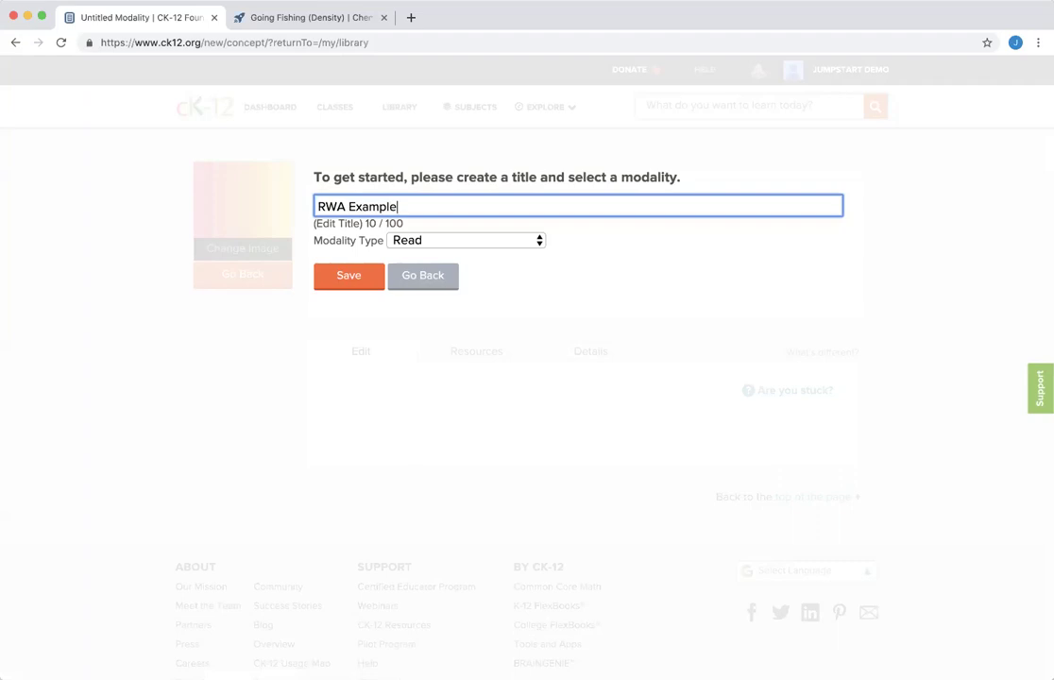
click(344, 279)
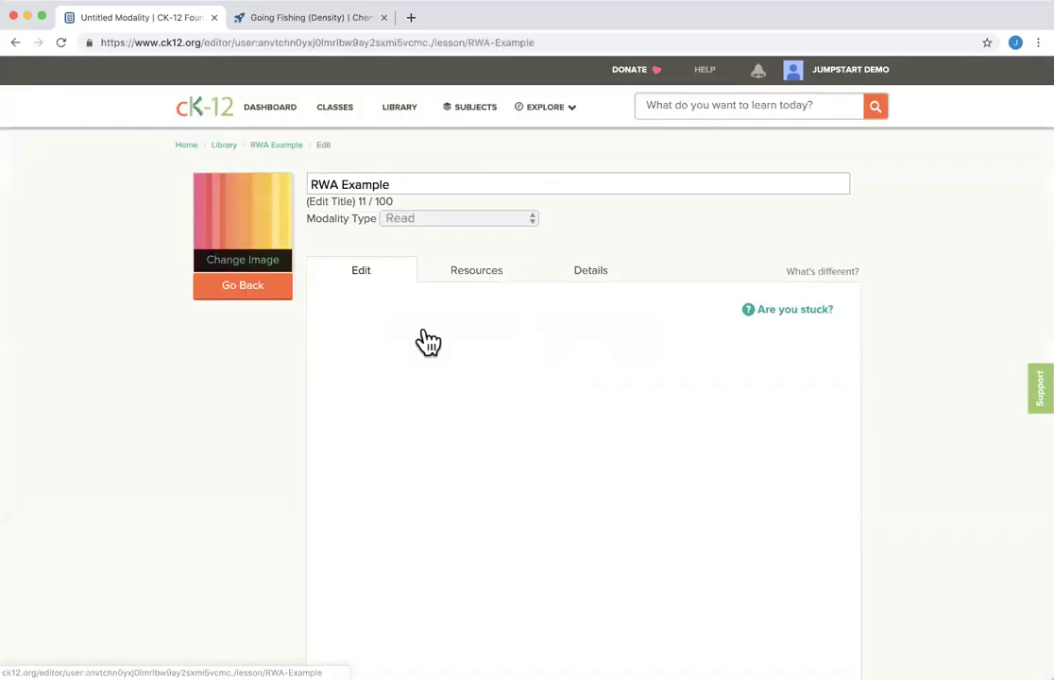
View the Embed Object dialog in the RWA Example content editor and close it without inserting anything.
click(380, 383)
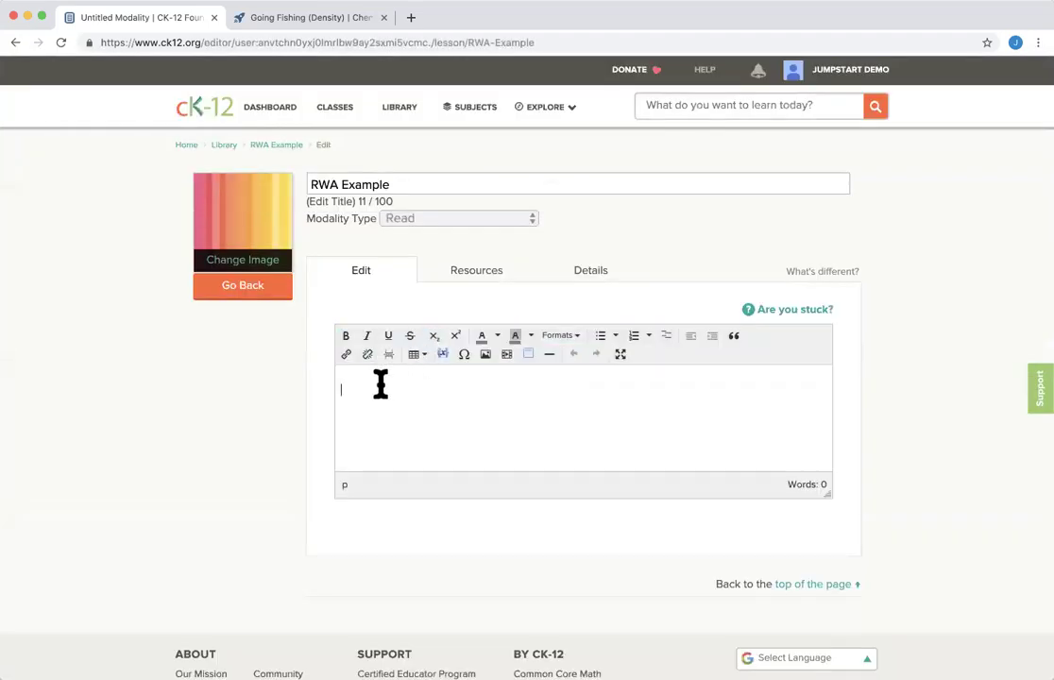
click(507, 357)
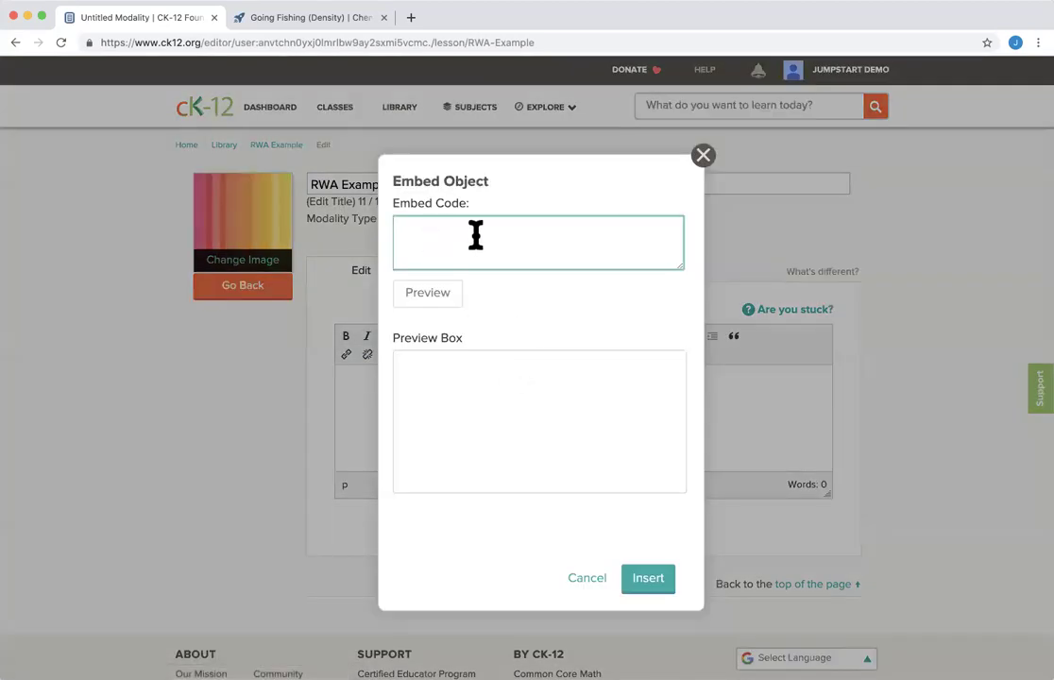
click(700, 160)
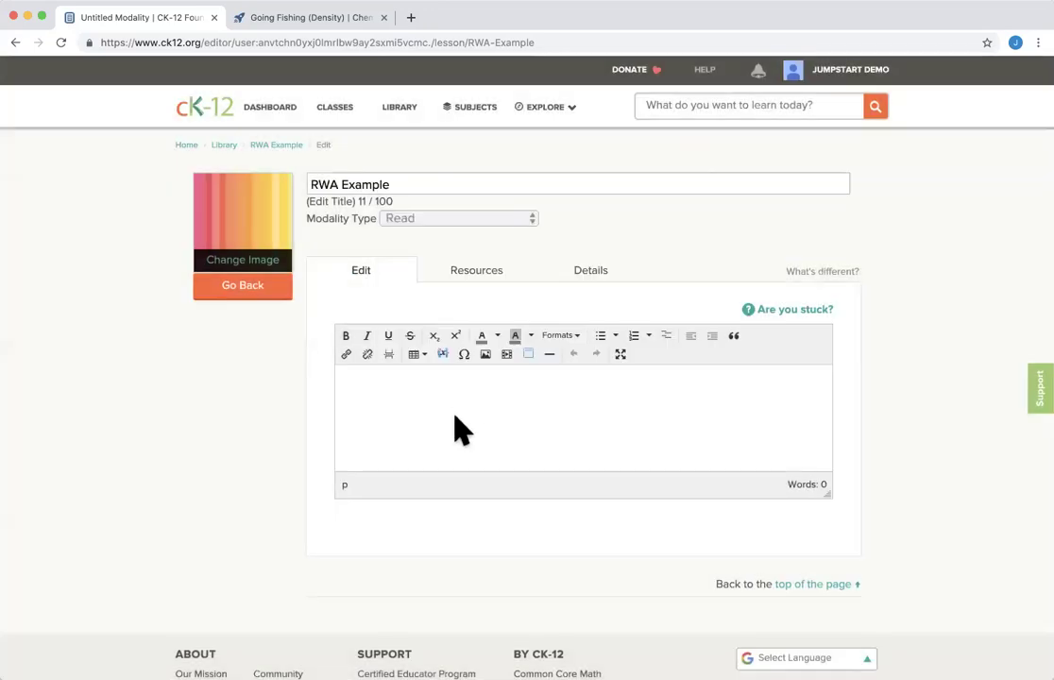
click(507, 351)
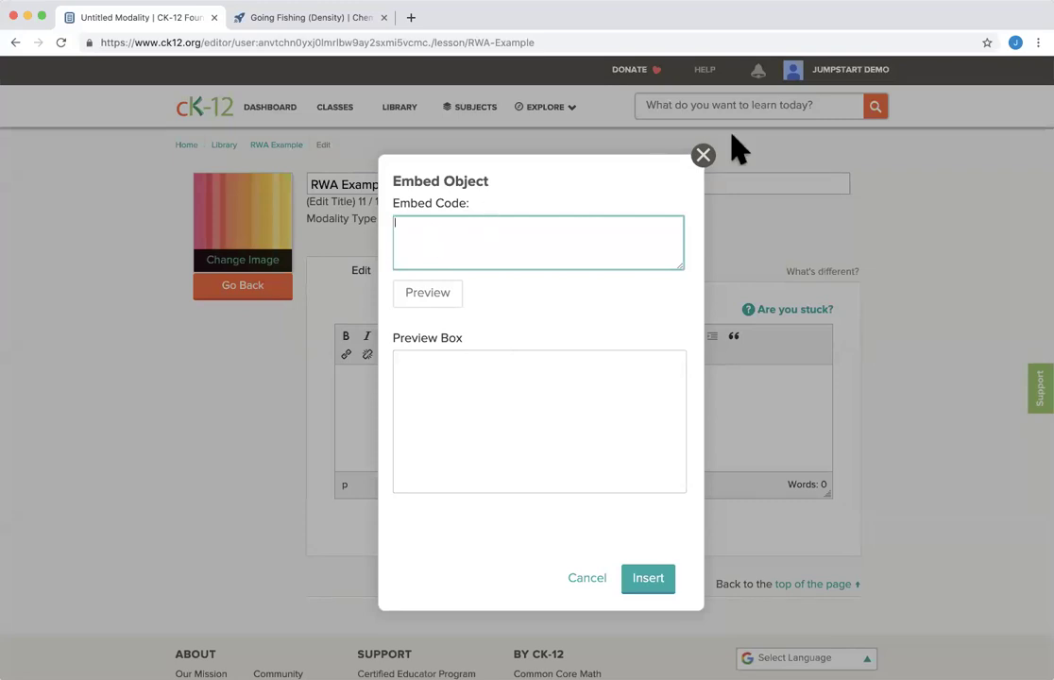
click(702, 156)
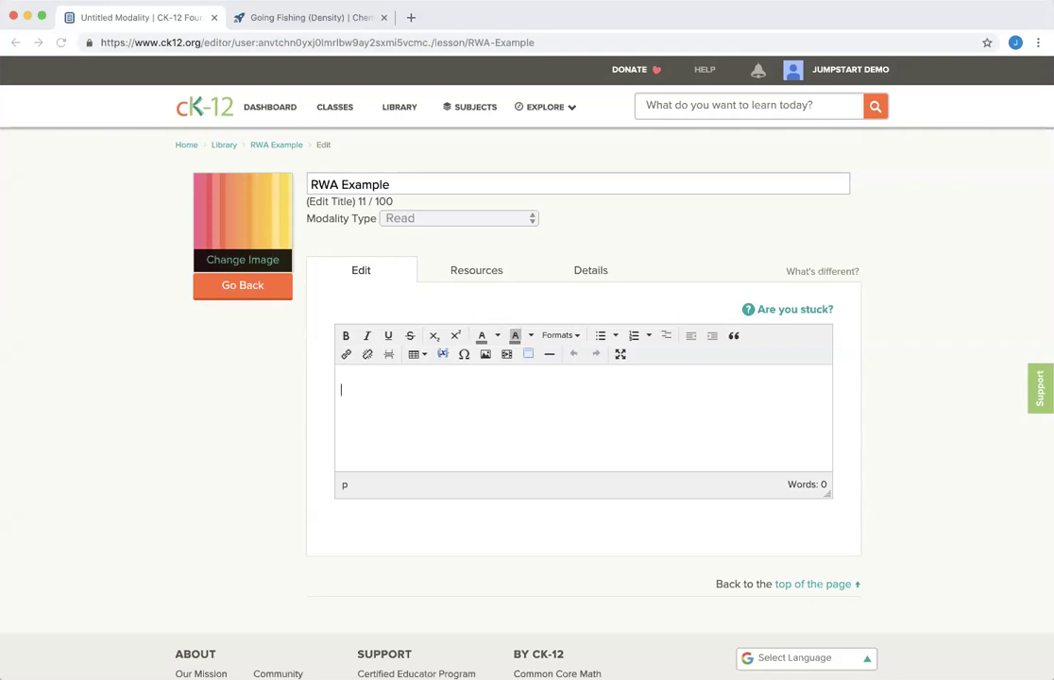
click(341, 389)
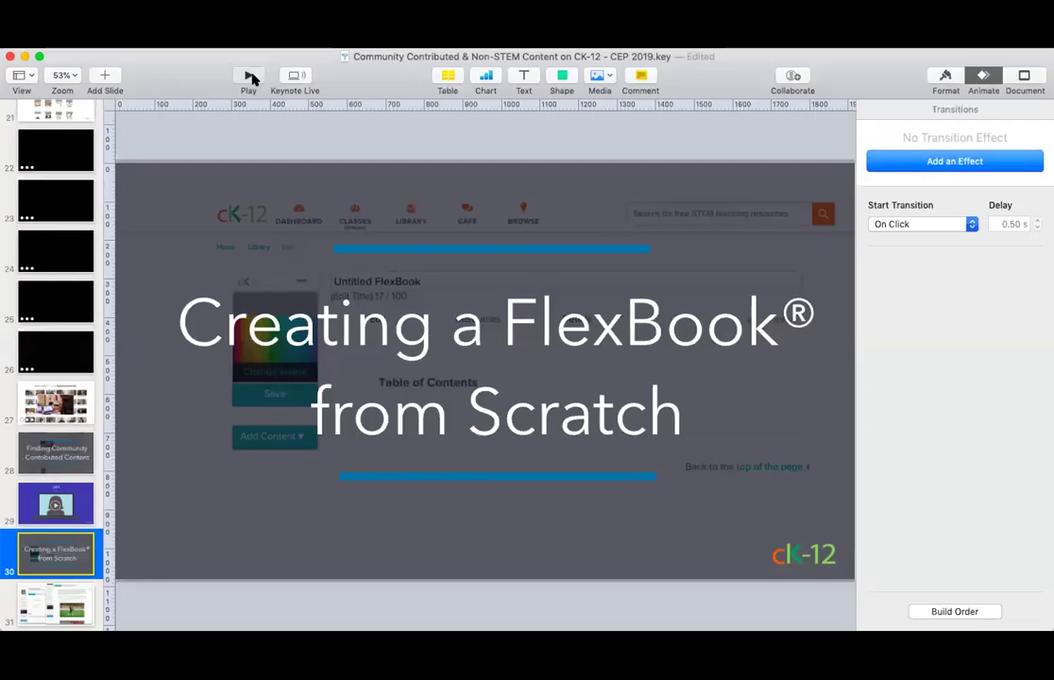
Switch to Keynote, play the presentation from "Creating a FlexBook from Scratch" and advance to the list of creation guidelines.
click(249, 77)
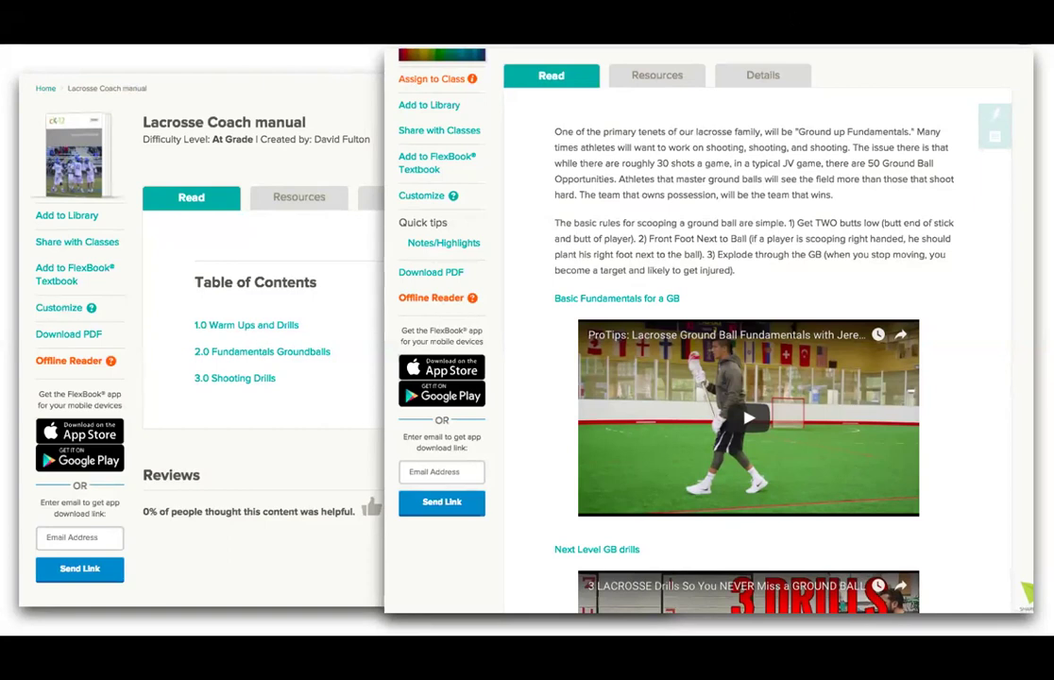
click(189, 499)
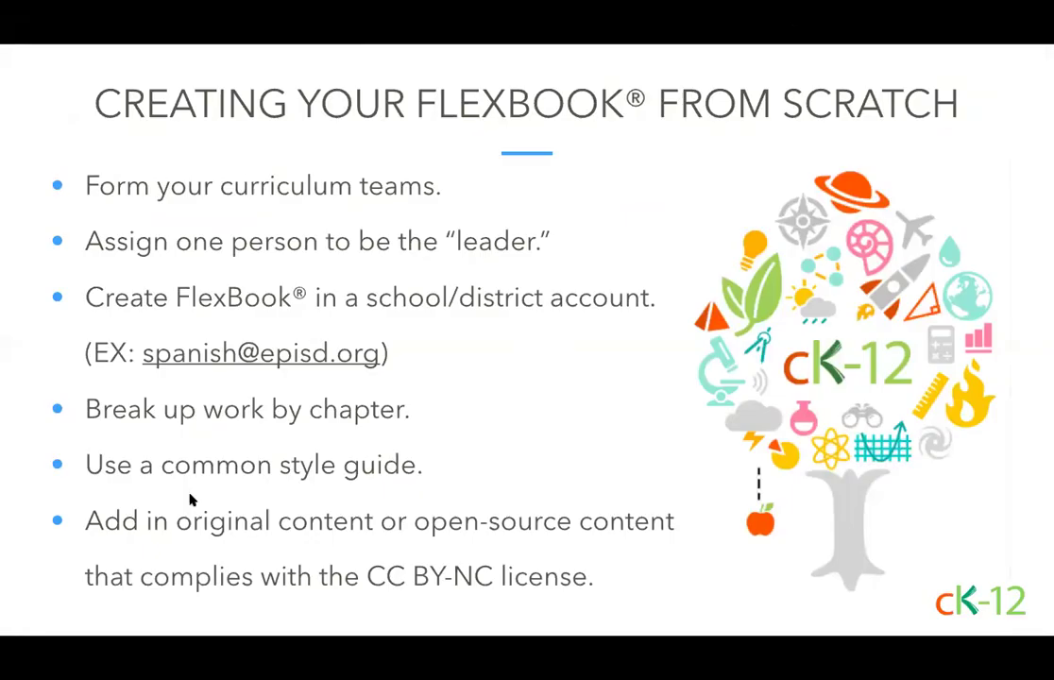
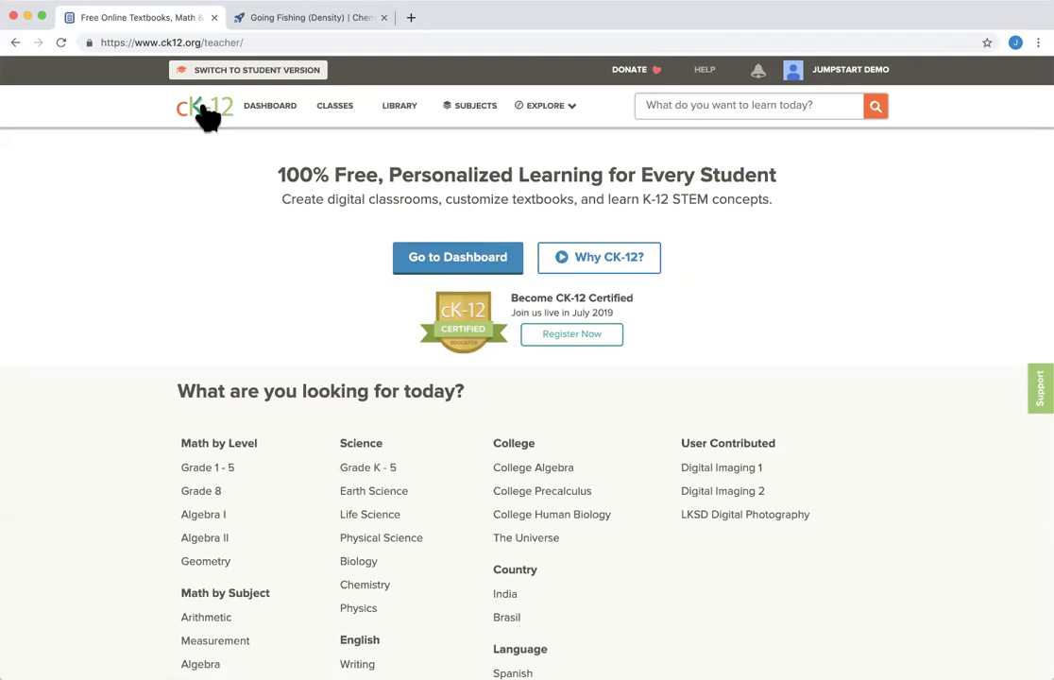
Look through the CK-12 library items and start a new FlexBook 2.0.
click(400, 115)
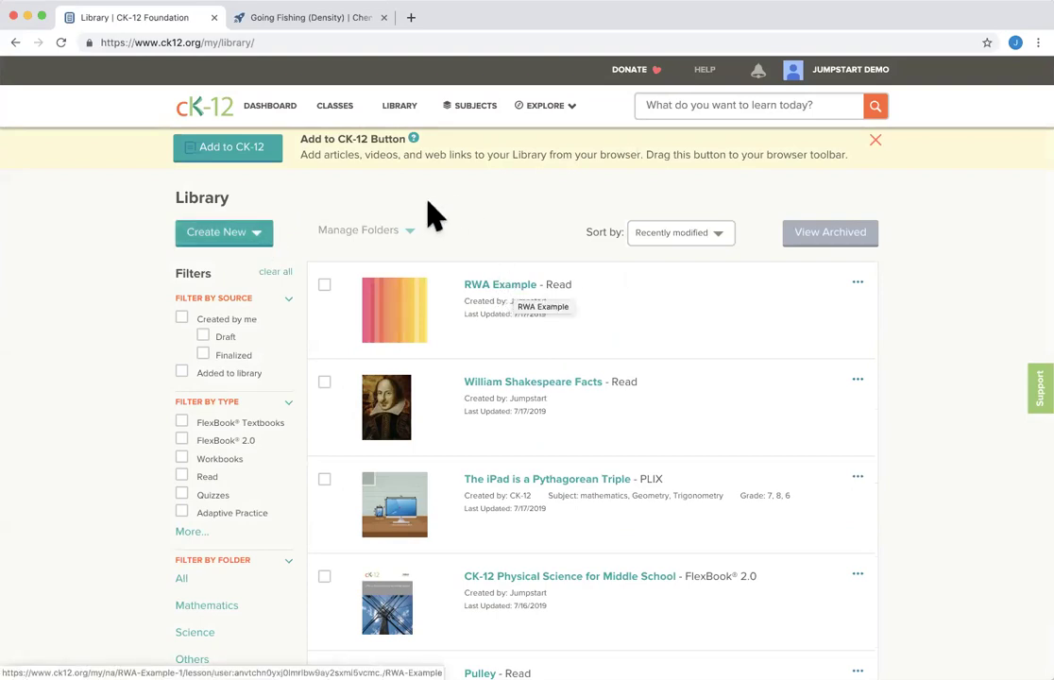
scroll(571, 349, down, 5)
scroll(571, 350, up, 5)
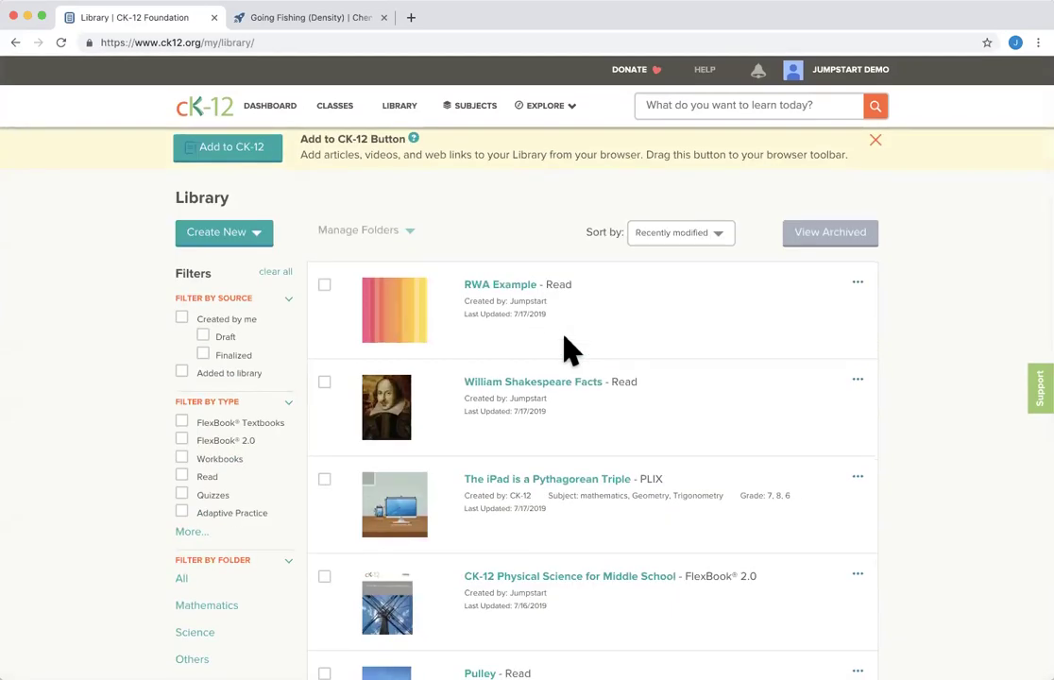
click(255, 242)
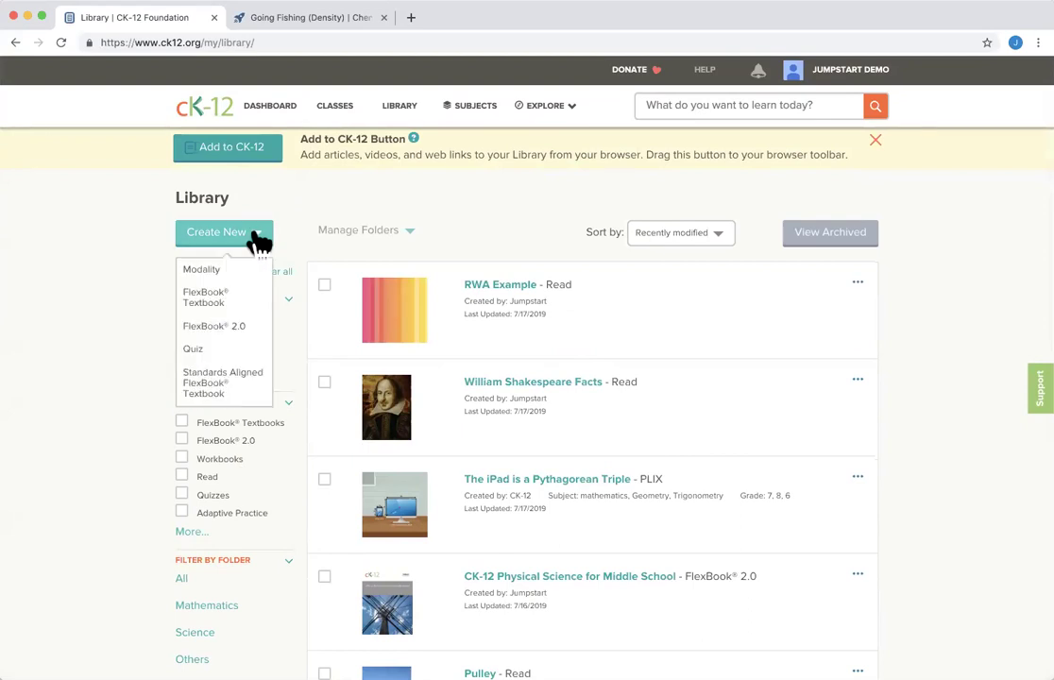
click(225, 338)
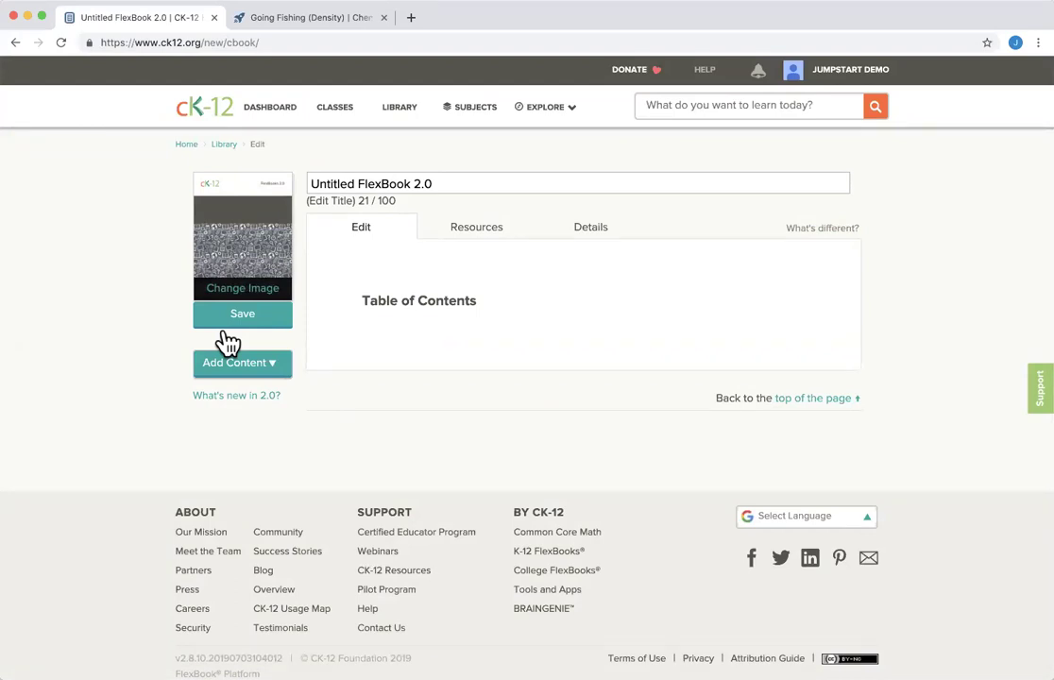
Title the new FlexBook 2.0 with the owner's first name plus "Book for CEP July" and save it.
drag(434, 183, 302, 189)
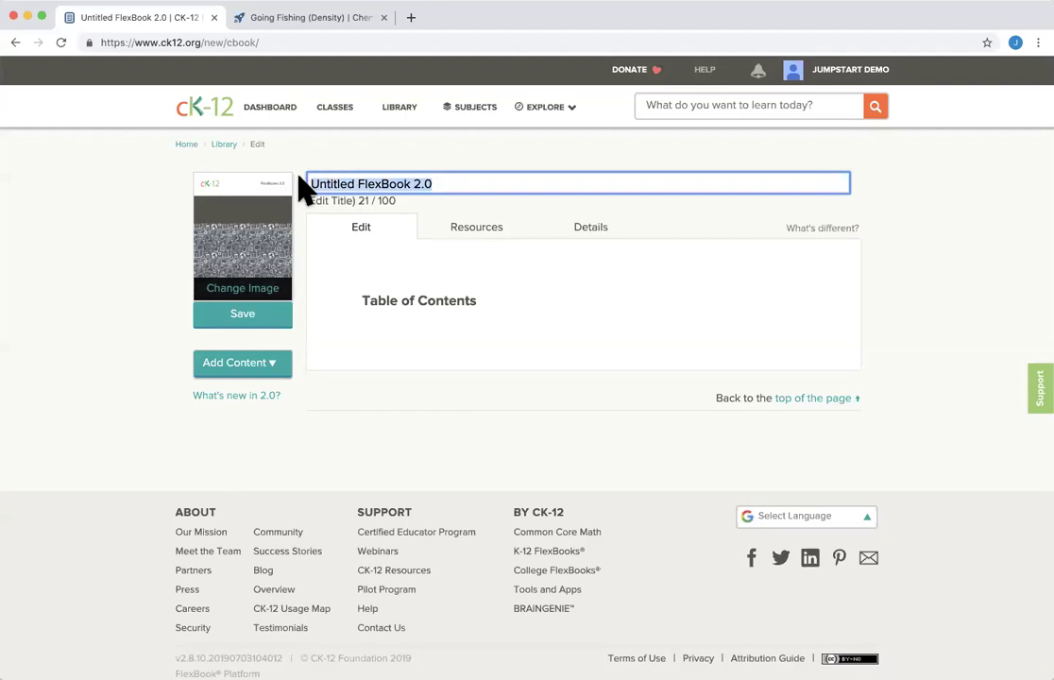
text(Lindsay's Book for CEP July)
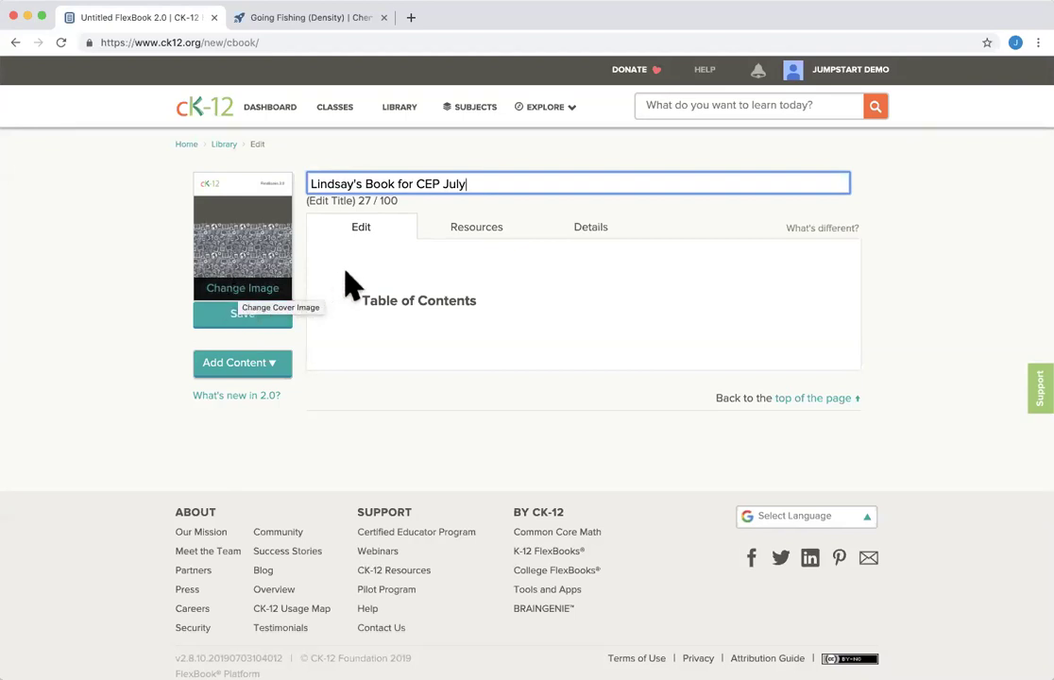
click(281, 324)
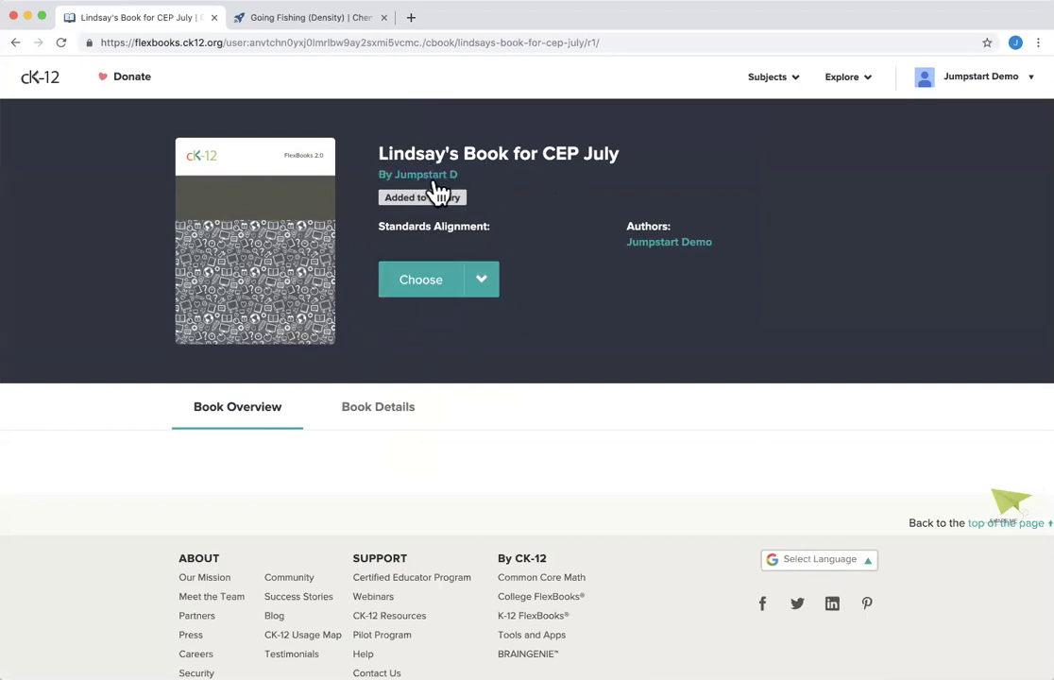
Open the new FlexBook 2.0 for editing and add a chapter titled "Welcome".
click(482, 282)
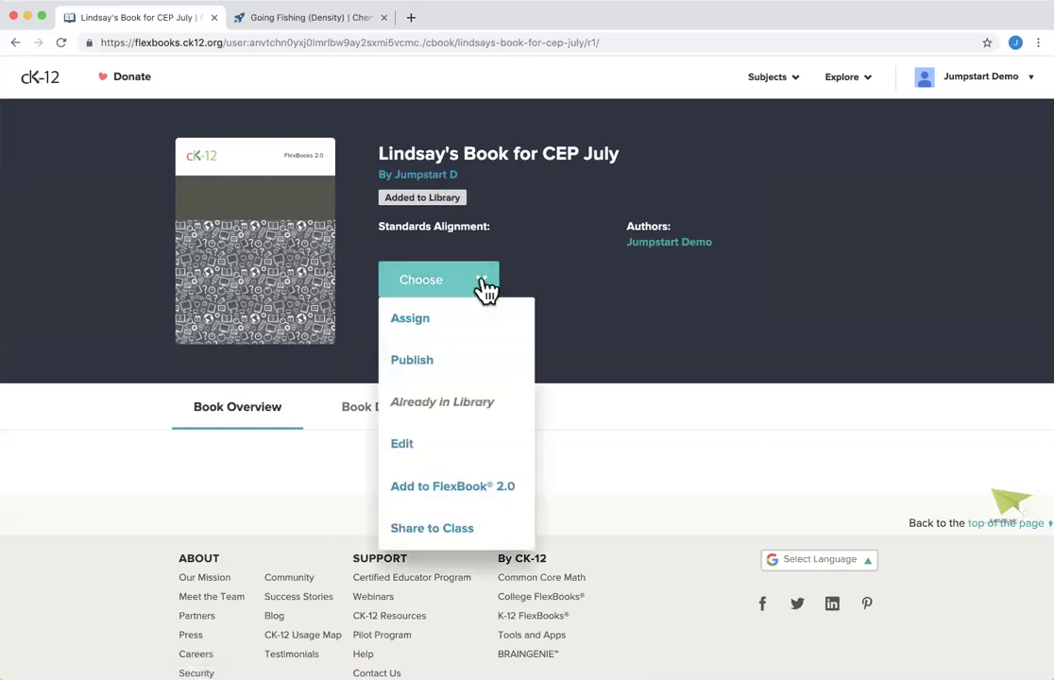
click(406, 449)
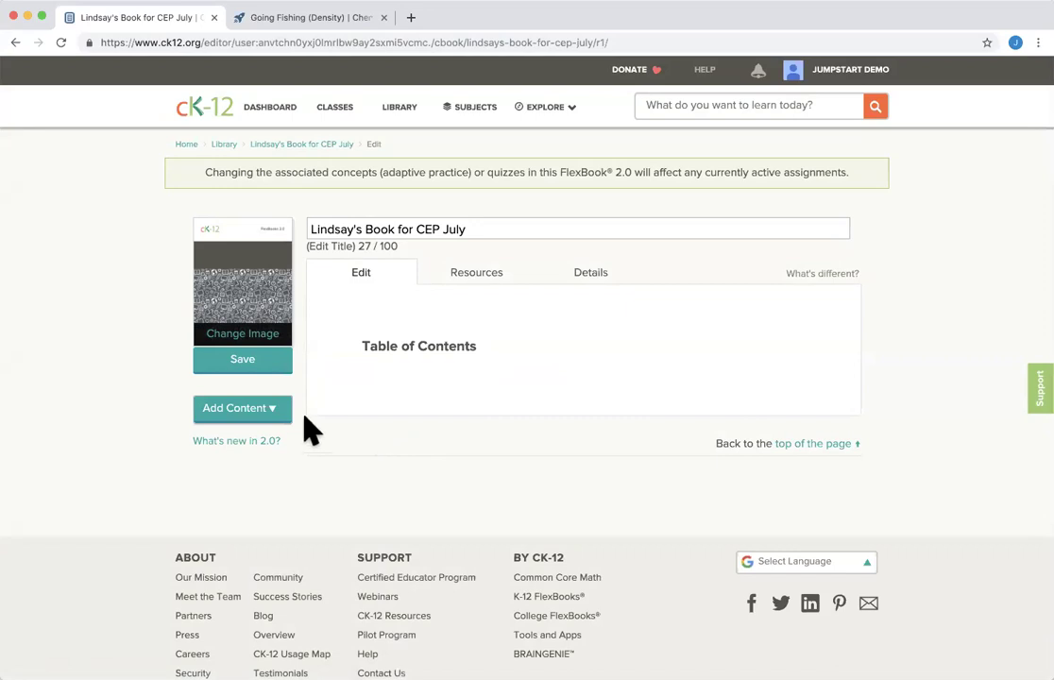
click(274, 418)
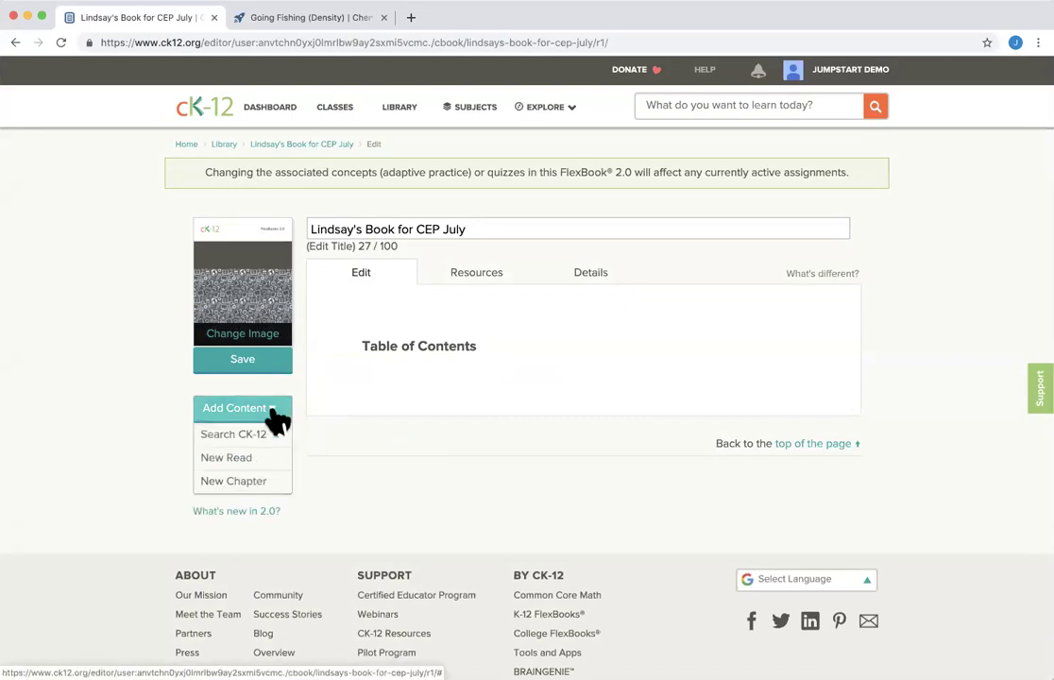
click(247, 483)
drag(381, 330, 312, 318)
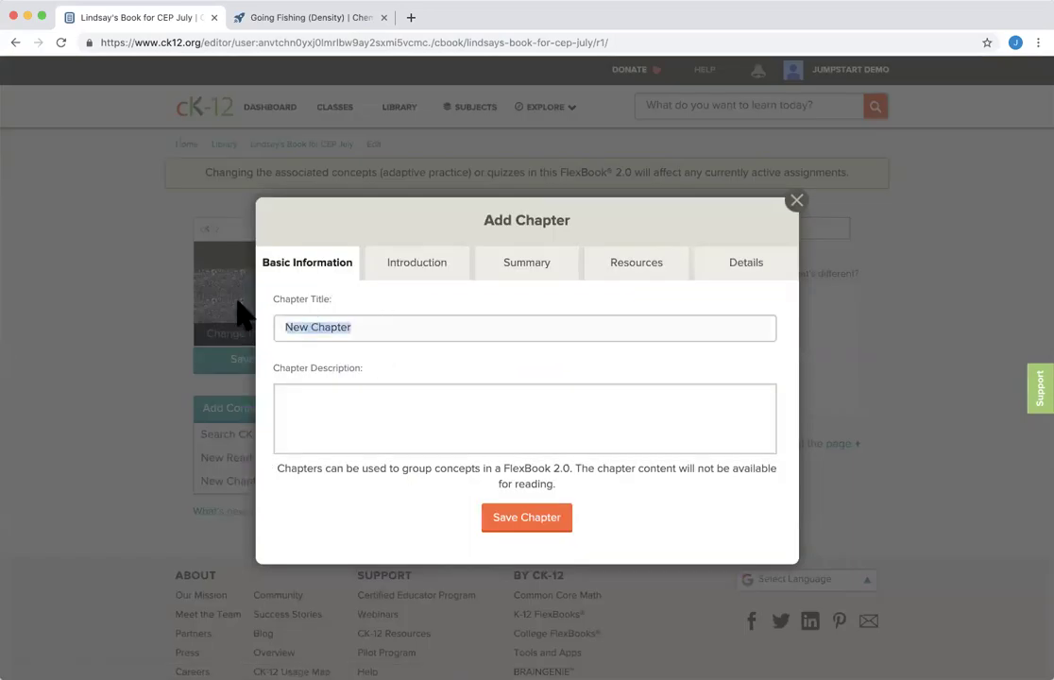
text(Sy)
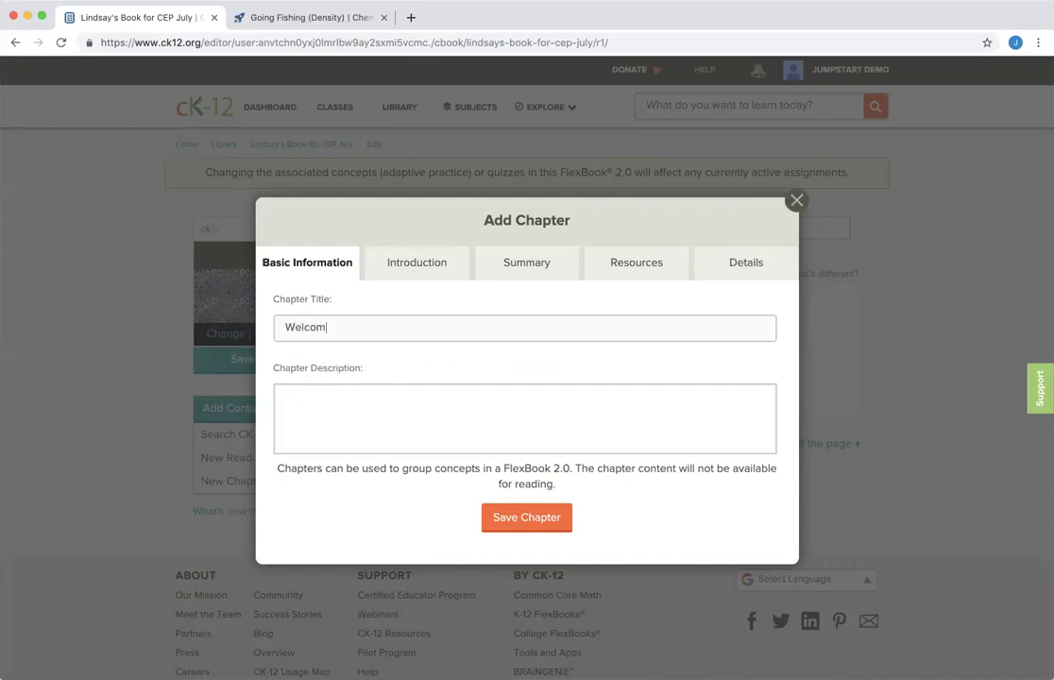
click(501, 523)
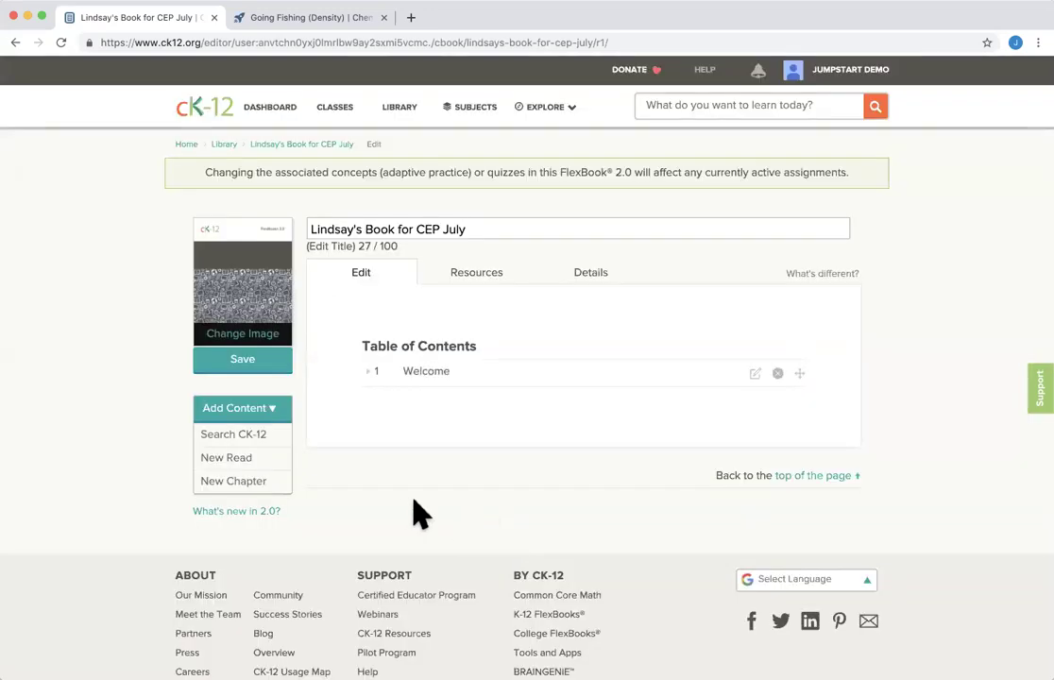
Create a new read in the FlexBook 2.0, title it "Syllabus" and save the title.
click(264, 465)
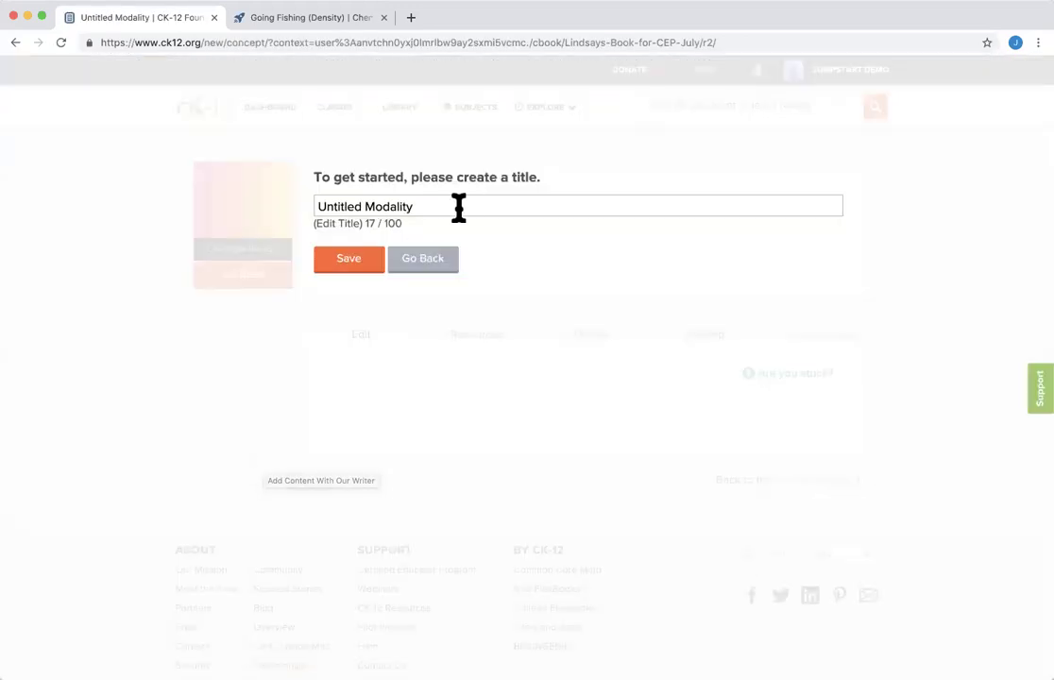
drag(459, 206, 317, 188)
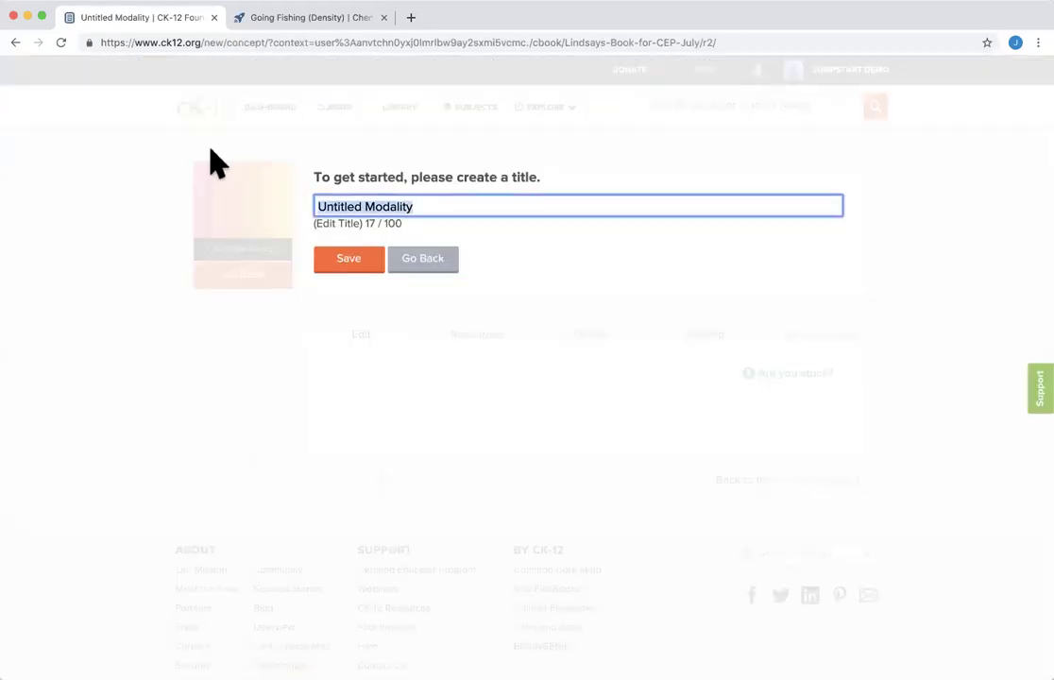
text(Syllabus)
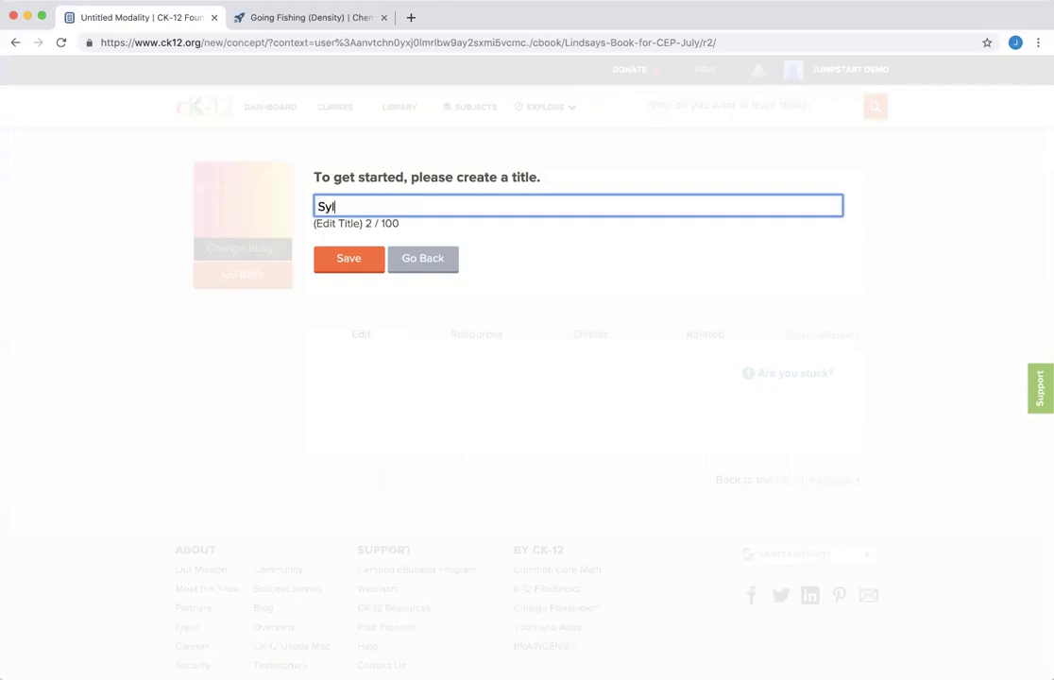
click(349, 264)
Fill the Syllabus read with placeholder lines "sdsdf", "sdfsdfsdgs" and "sdgsdgdfgdfh", and finalize the draft.
click(432, 396)
text(sdsdf)
key(Return)
text(sdgsdgdgfgdfh)
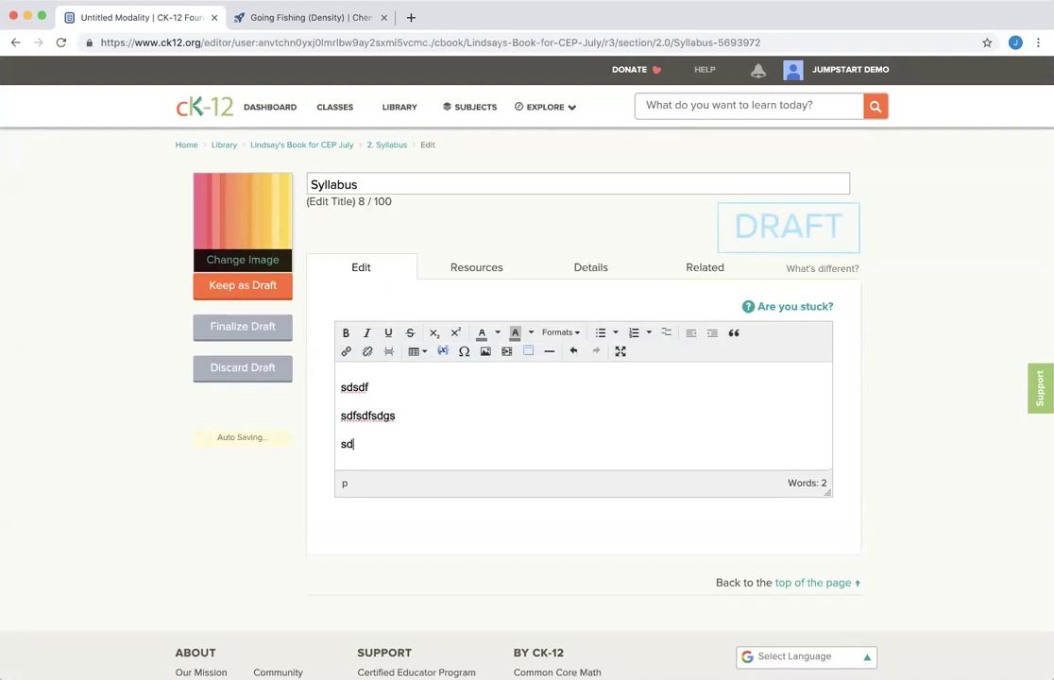
click(253, 327)
click(572, 442)
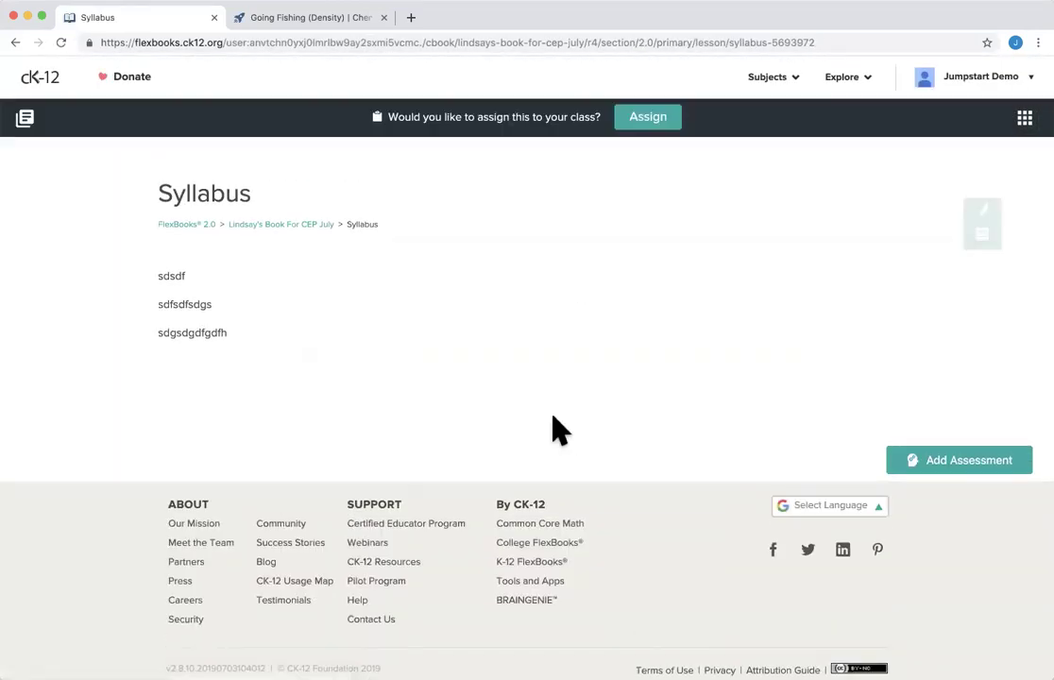
Return to the FlexBook 2.0, reopen it for editing and move the Syllabus read into the Welcome chapter.
click(286, 225)
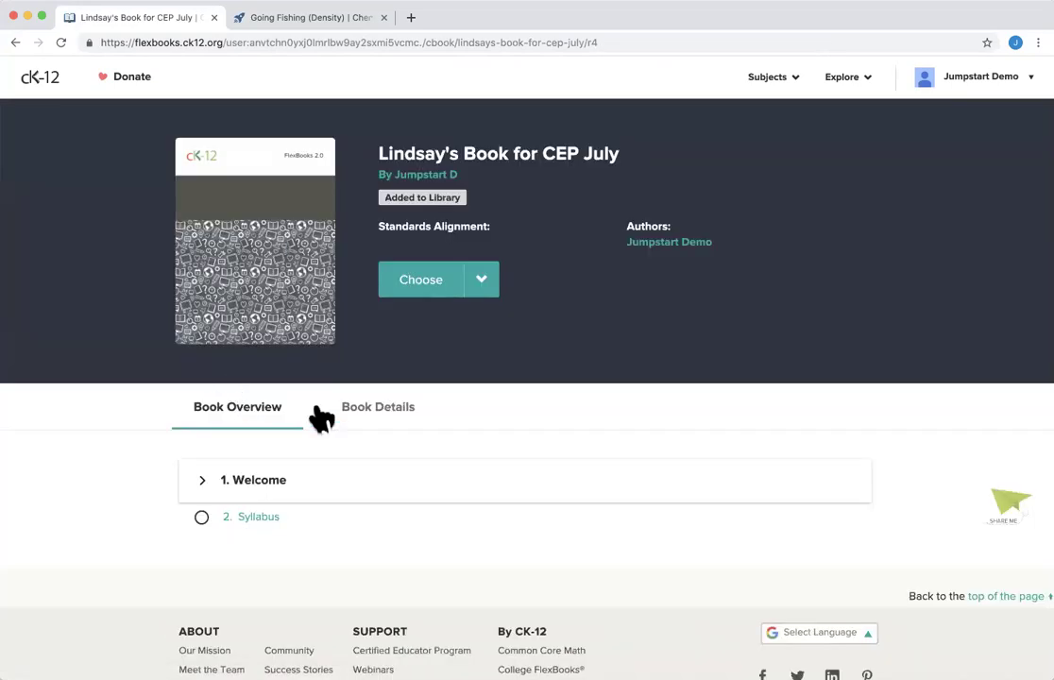
click(480, 286)
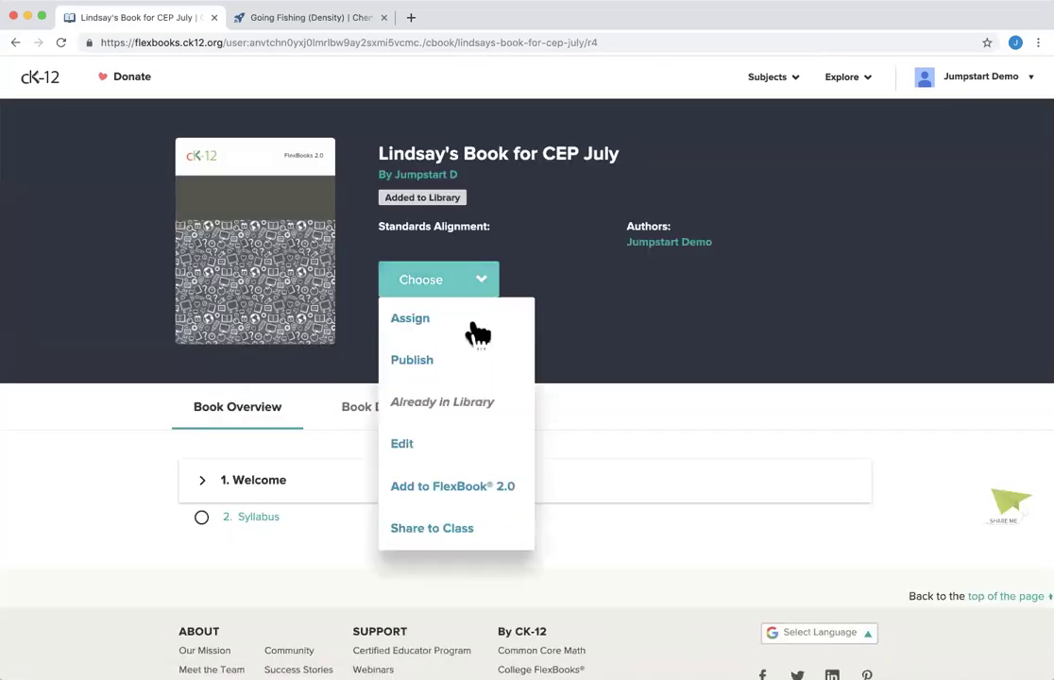
click(454, 446)
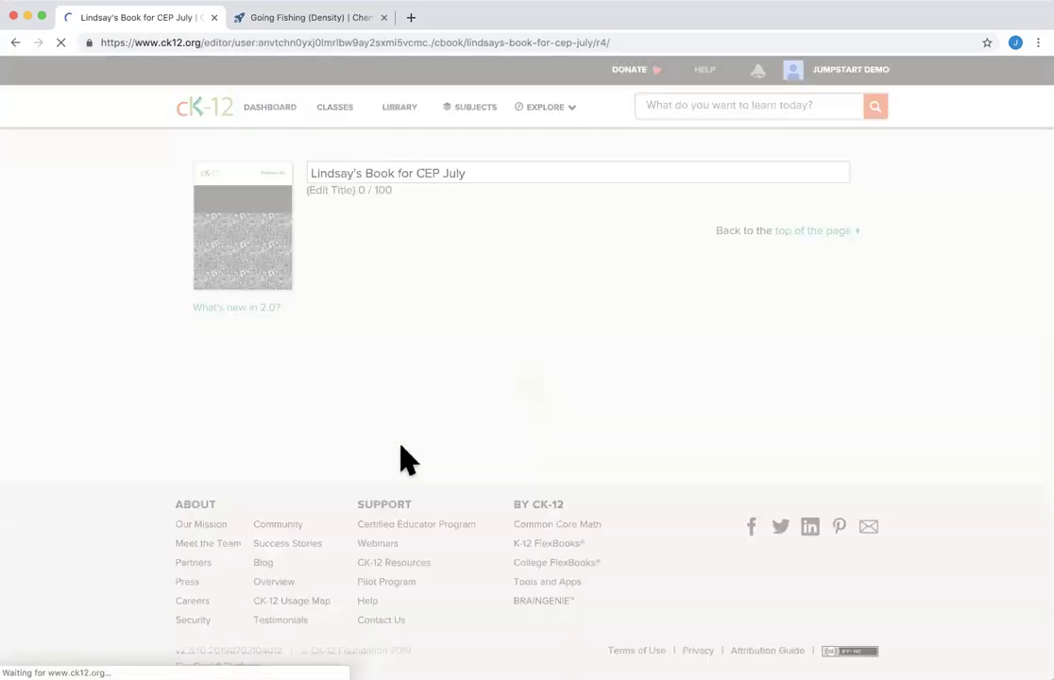
click(367, 373)
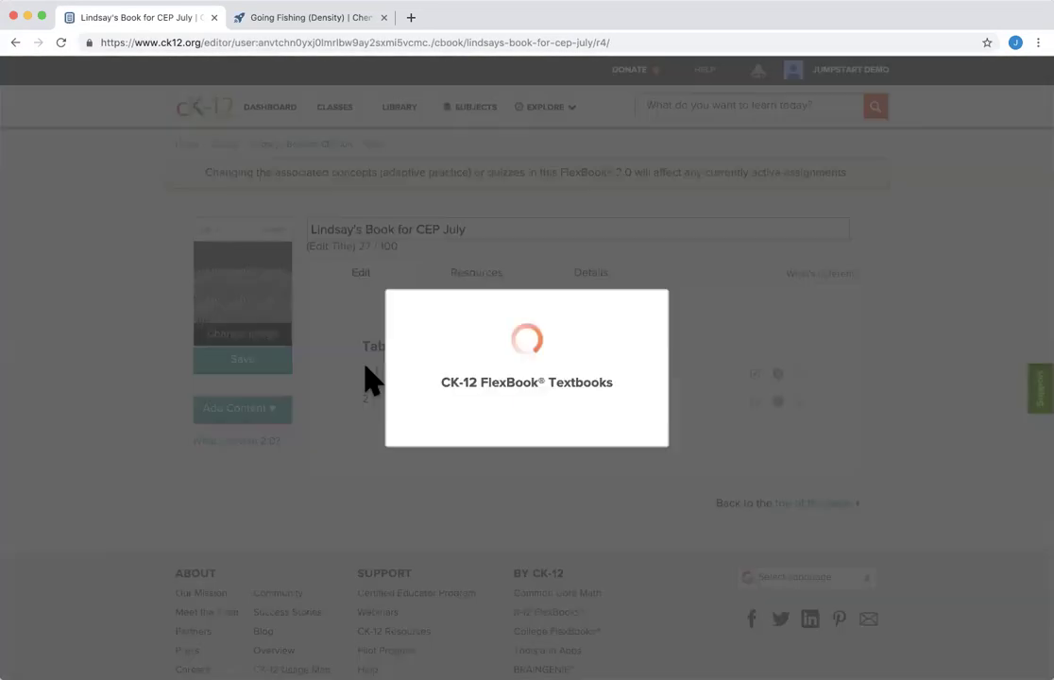
drag(800, 436, 802, 408)
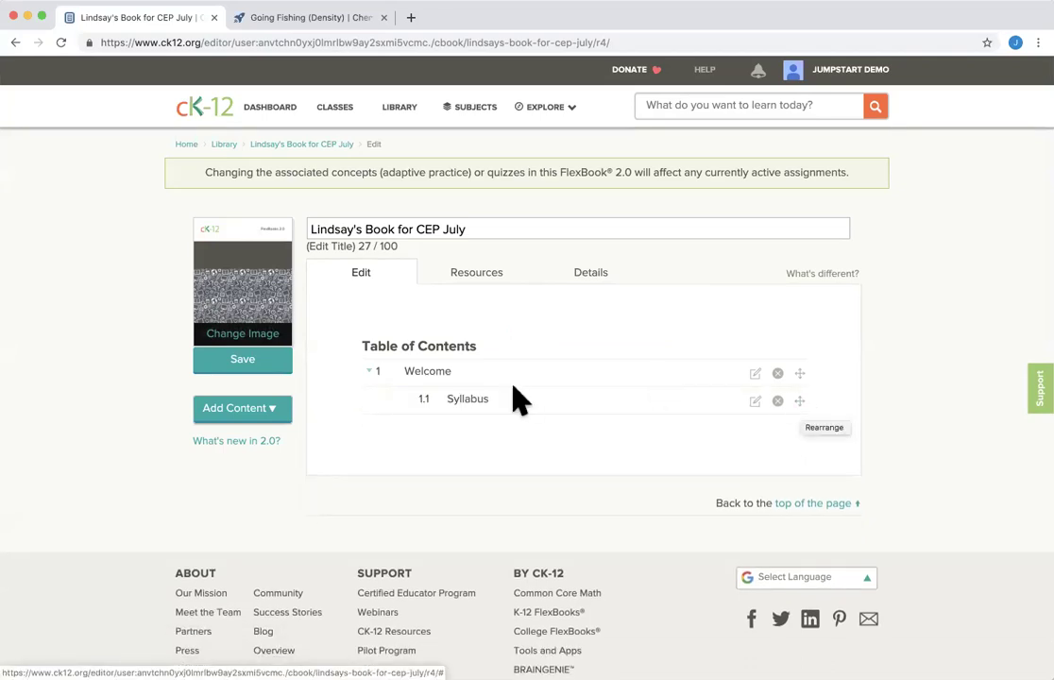
click(367, 371)
click(368, 371)
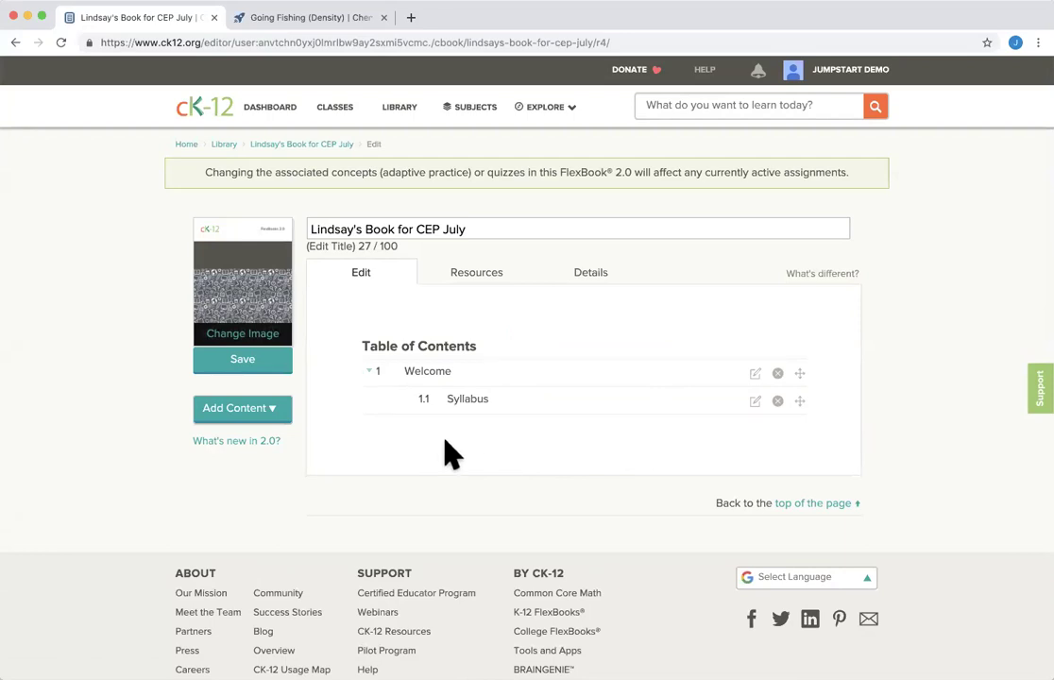
Search CK-12 content for "photography" and add the Diffraction read to the FlexBook 2.0.
click(276, 412)
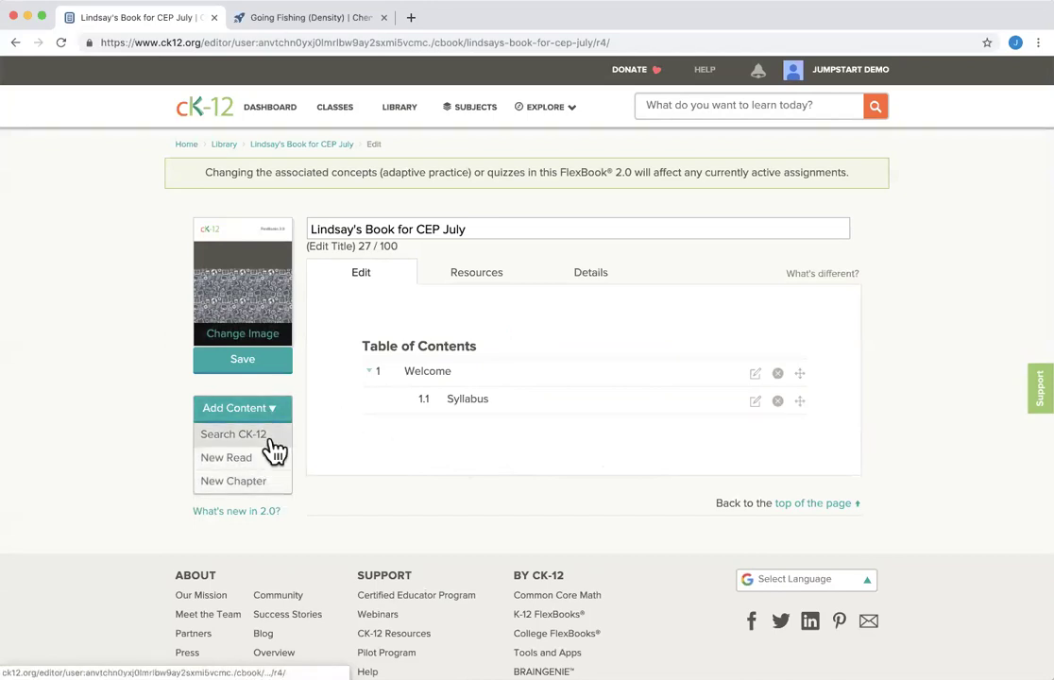
click(274, 449)
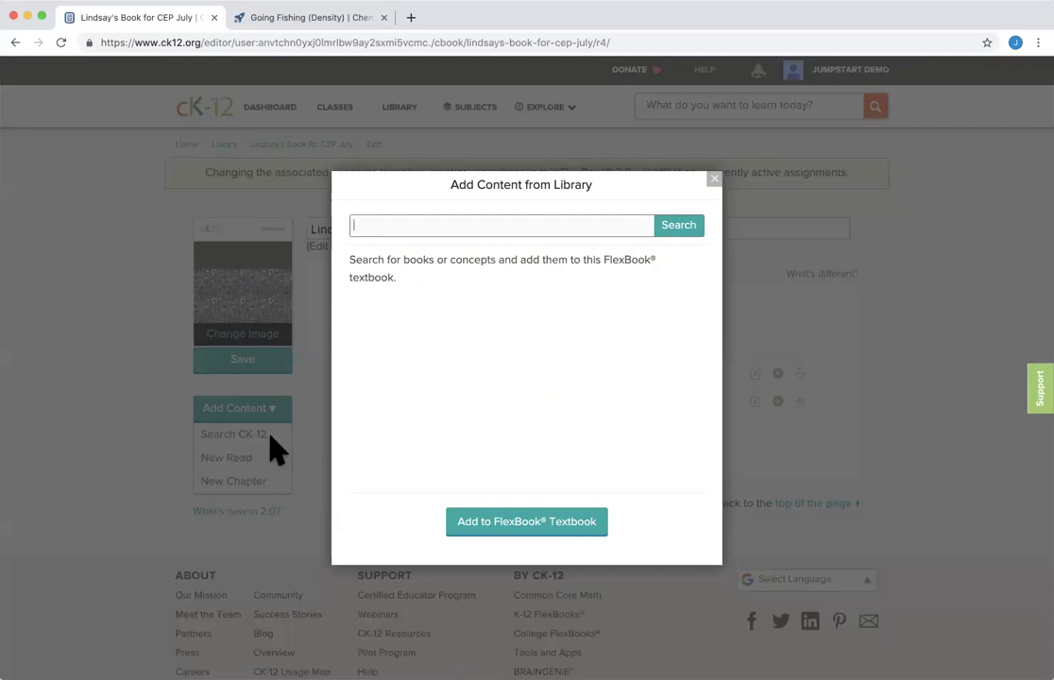
text(photography)
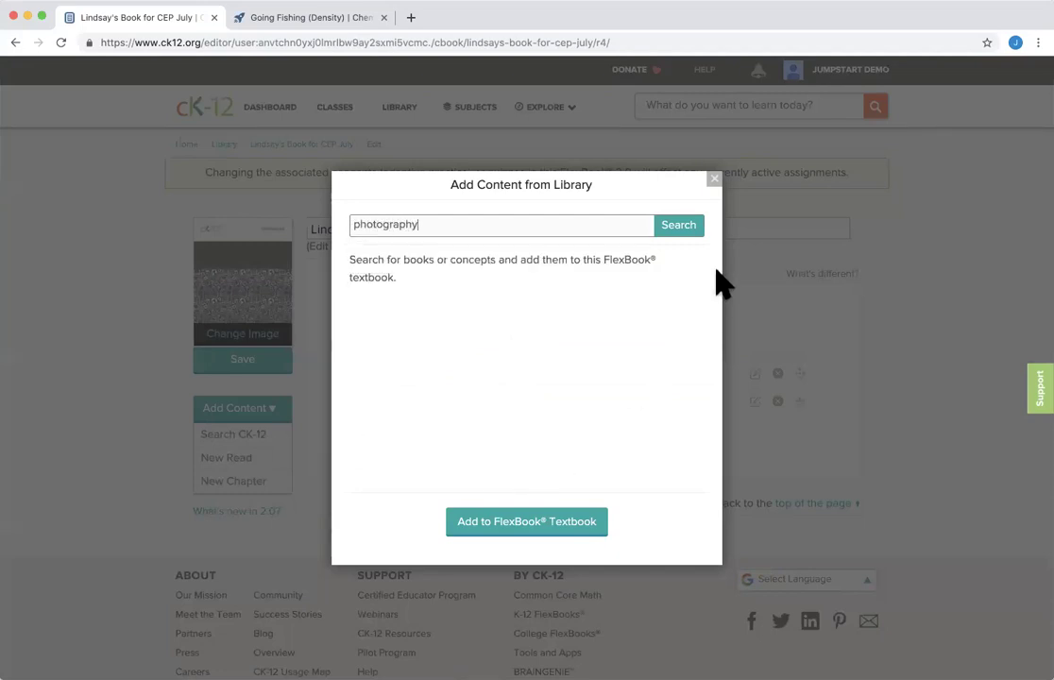
click(678, 232)
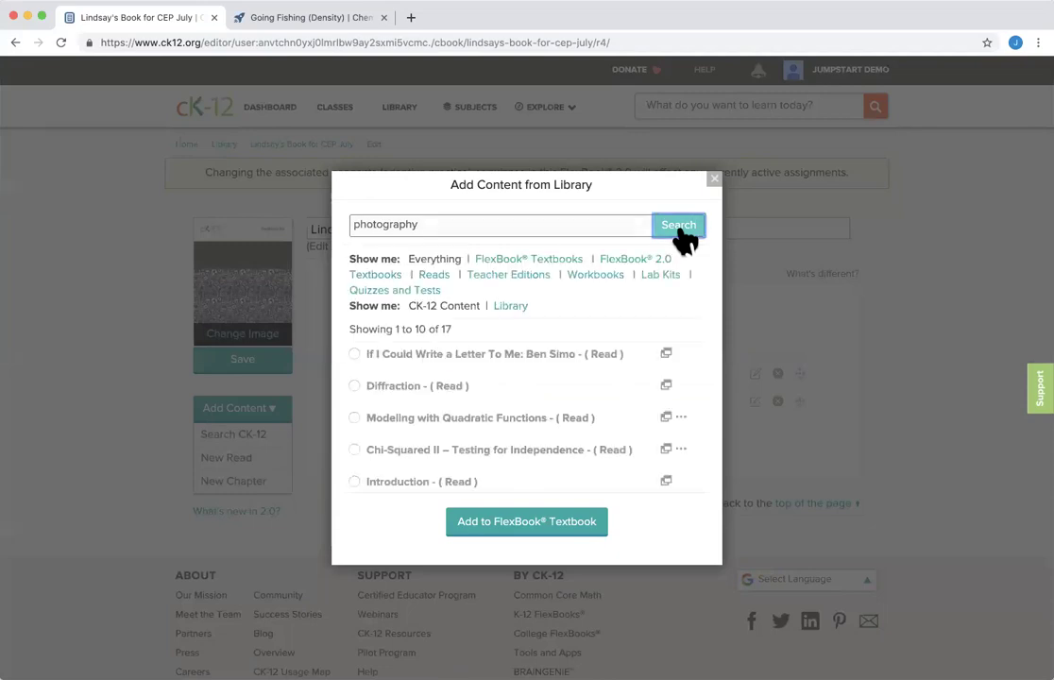
click(354, 385)
click(546, 525)
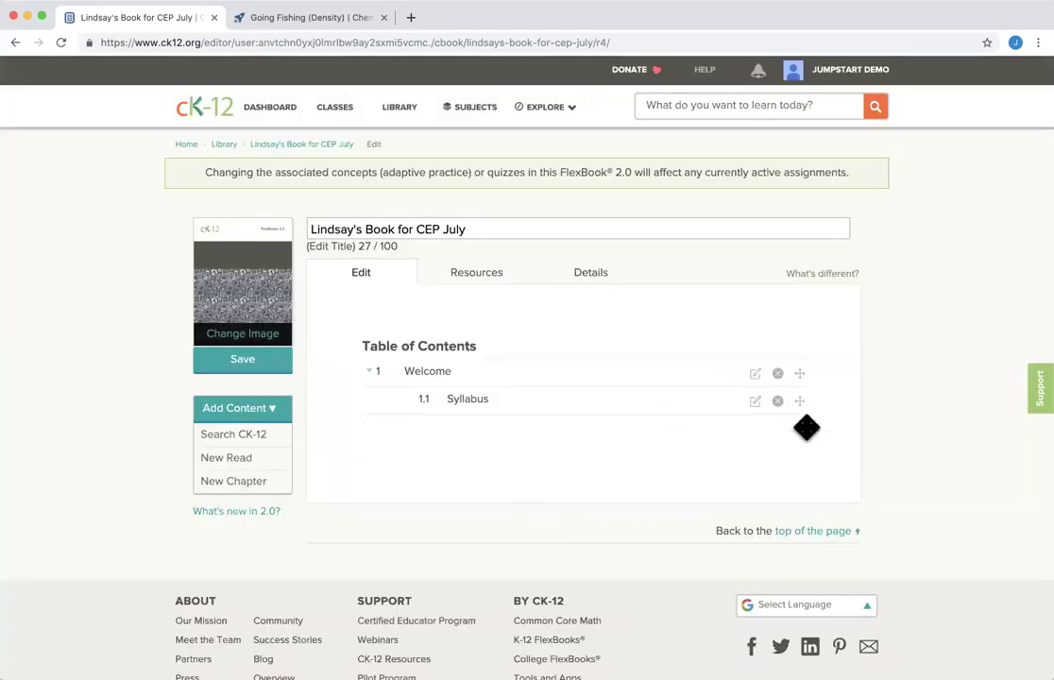
Move the Diffraction read into the Welcome chapter above Syllabus and save the FlexBook 2.0.
drag(801, 430, 805, 407)
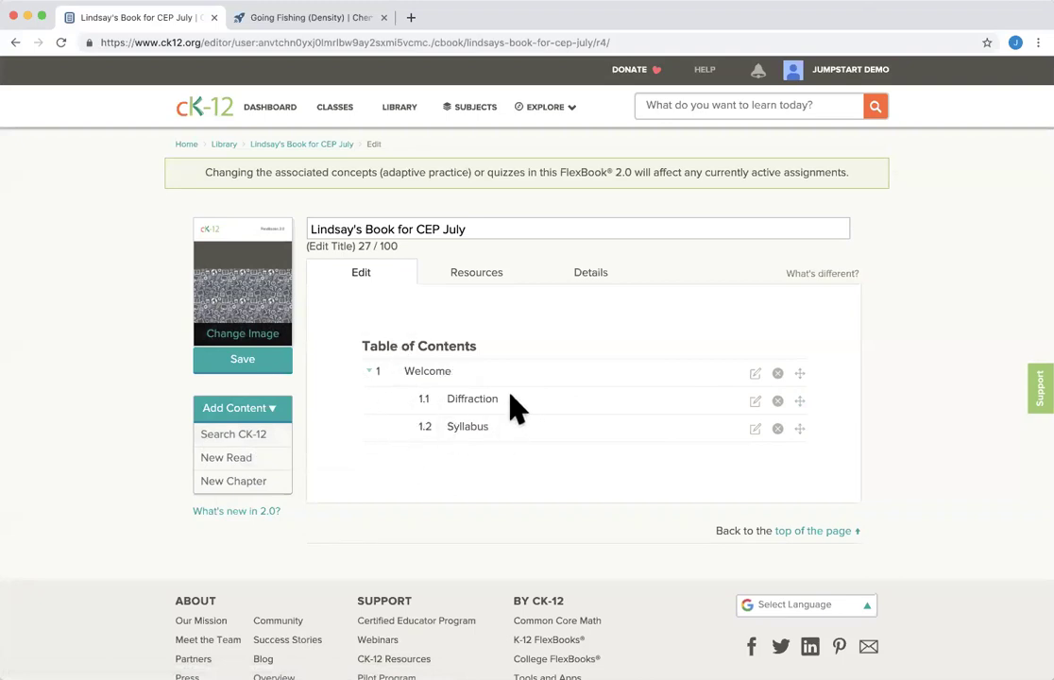
click(411, 119)
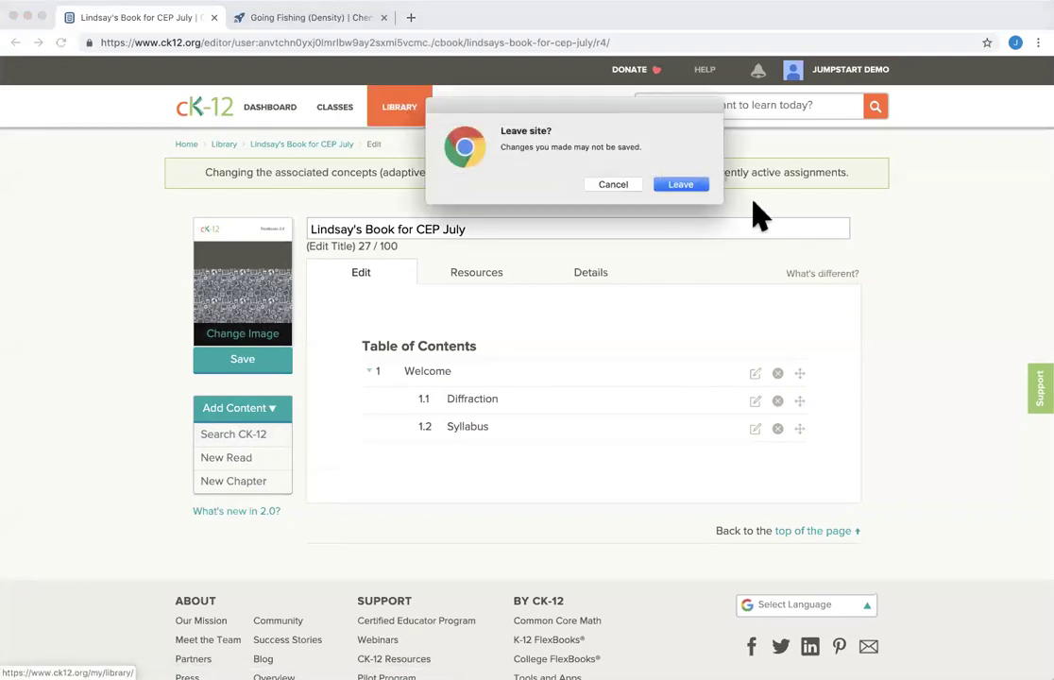
click(610, 185)
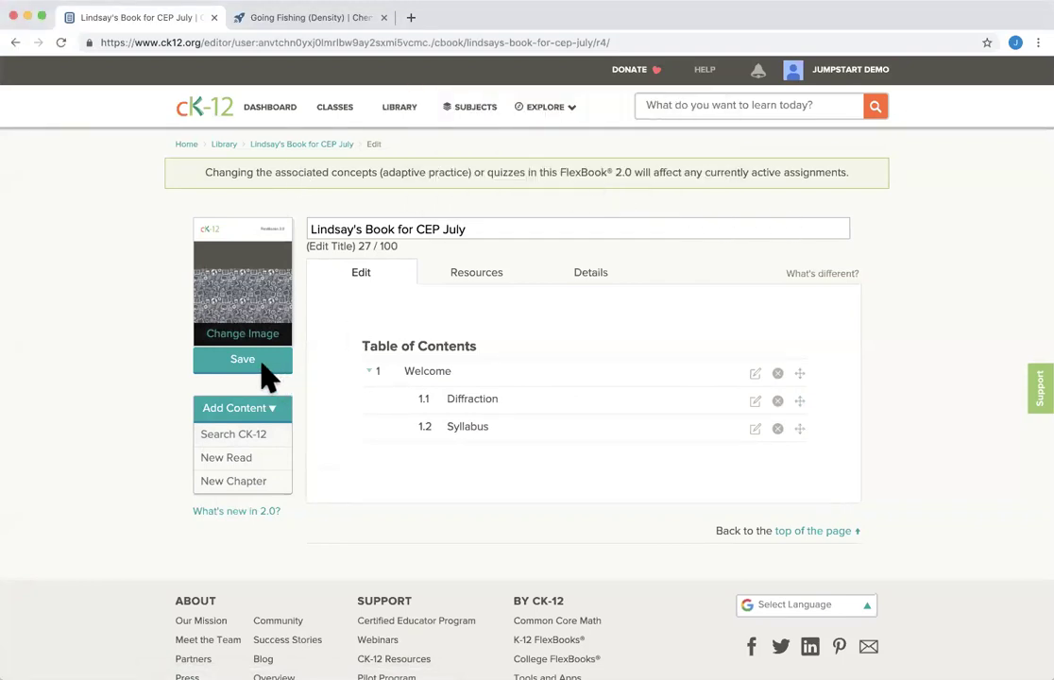
click(268, 378)
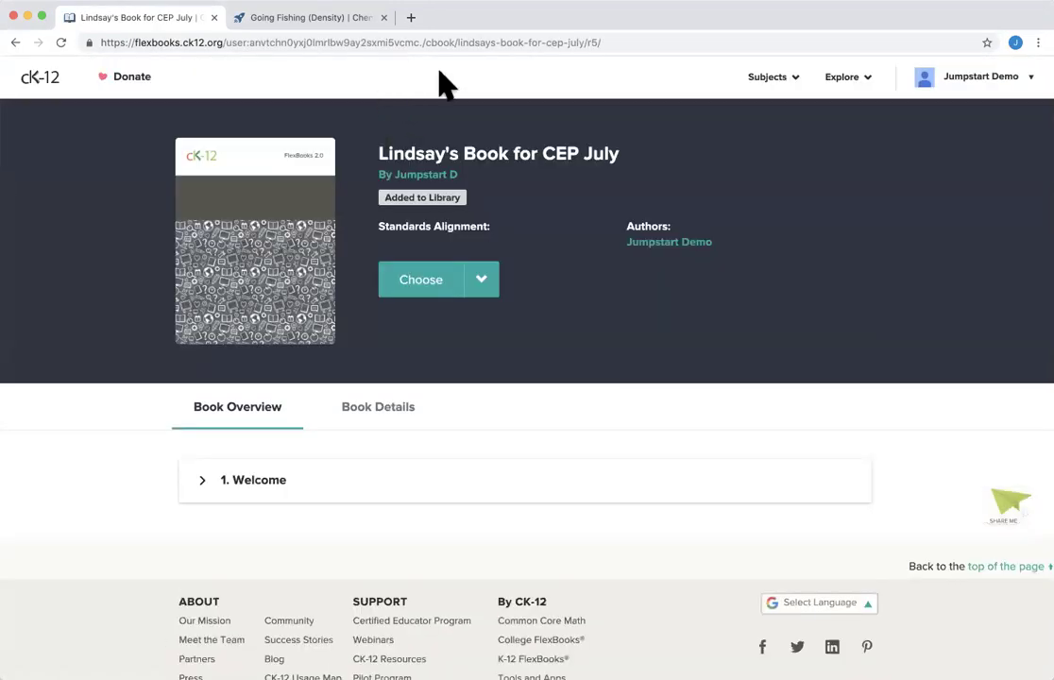
Go to the personal library and start creating a new quiz.
click(972, 76)
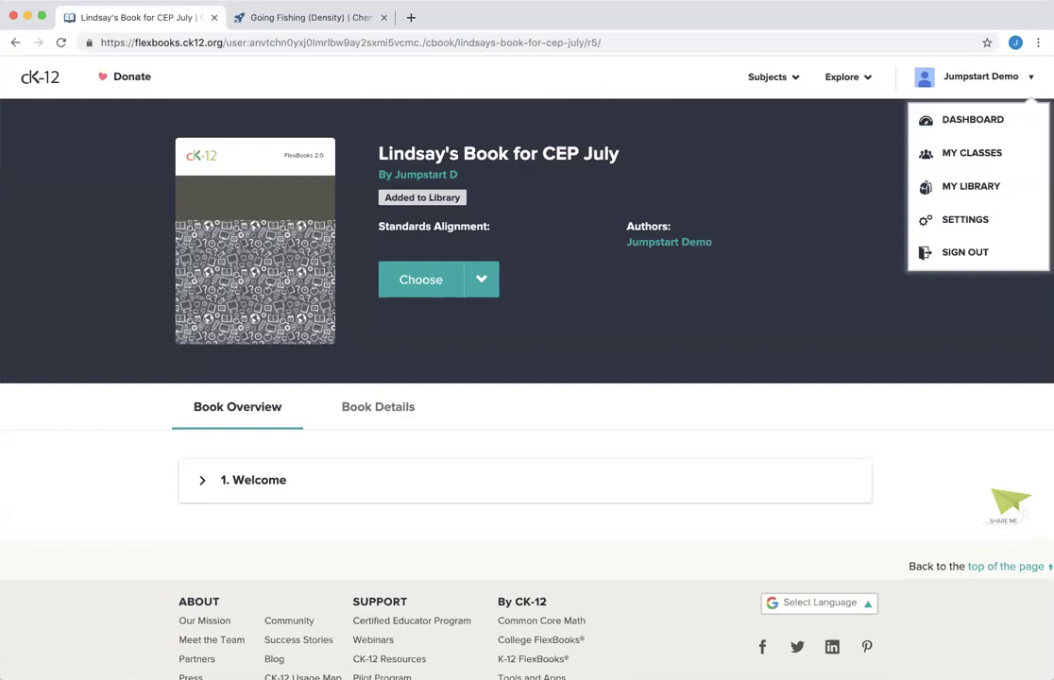
click(971, 186)
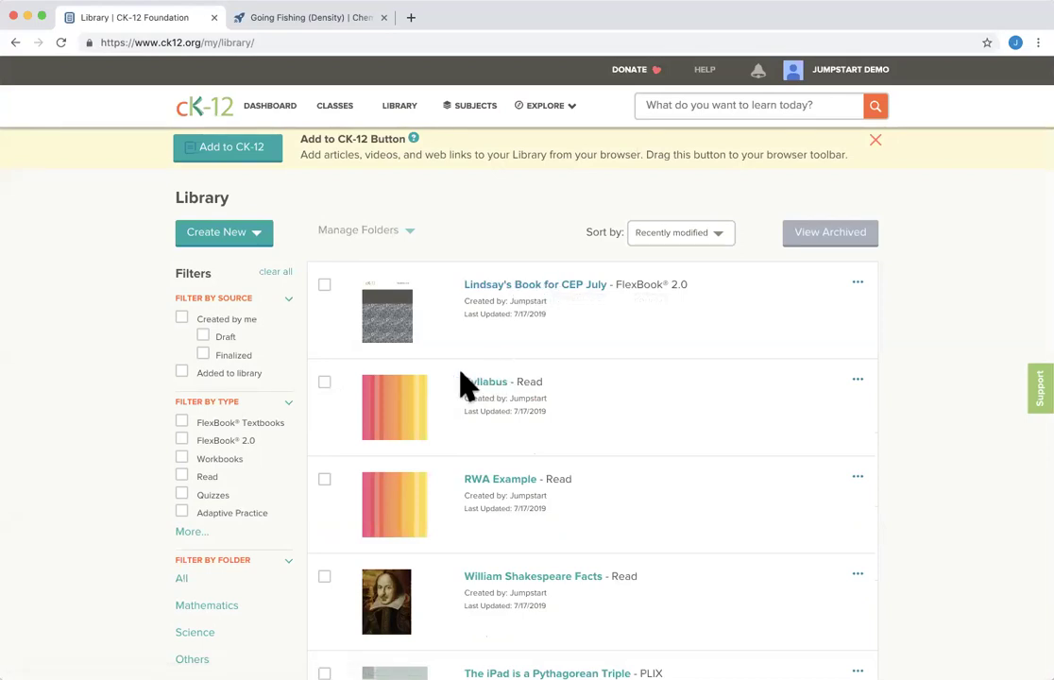
click(254, 236)
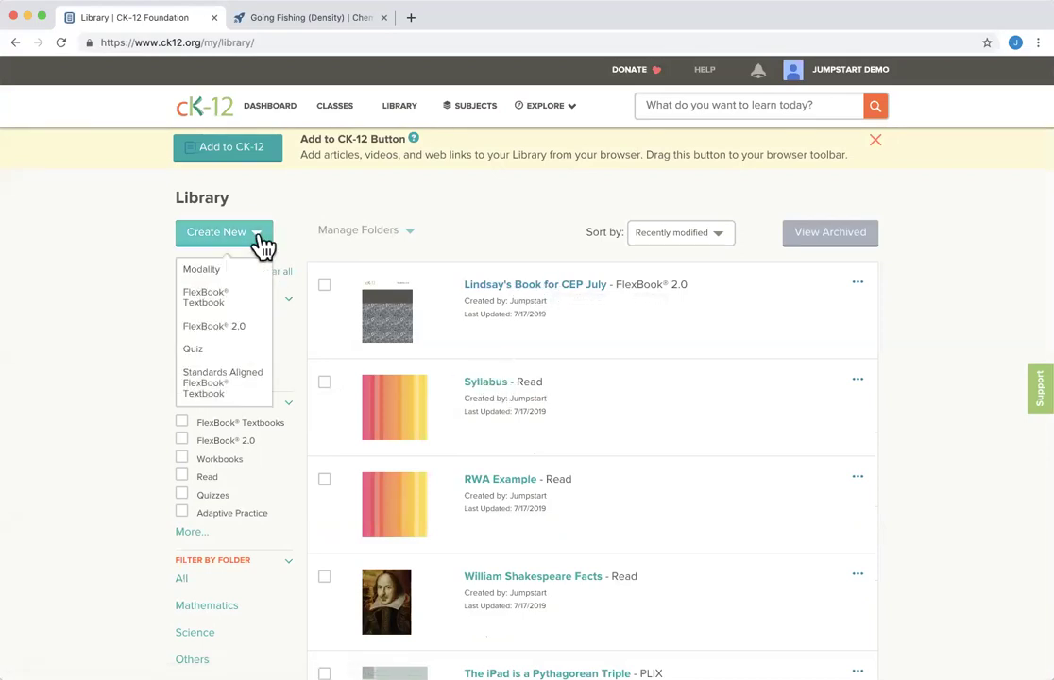
click(223, 357)
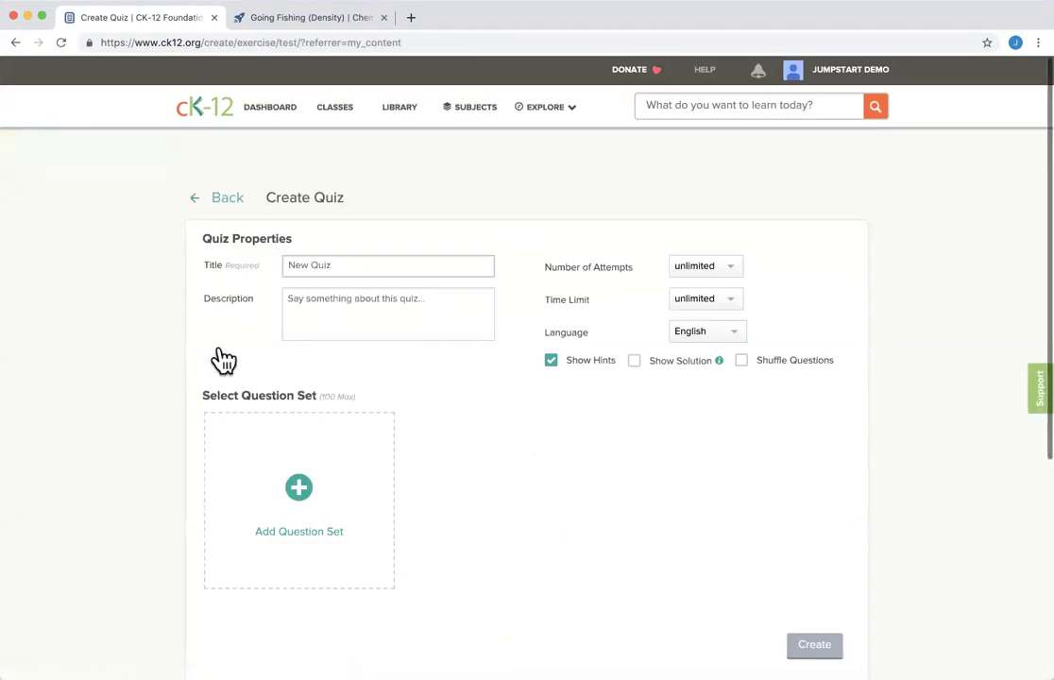
Add a question set to the new quiz and choose to create new questions for it.
scroll(85, 404, down, 2)
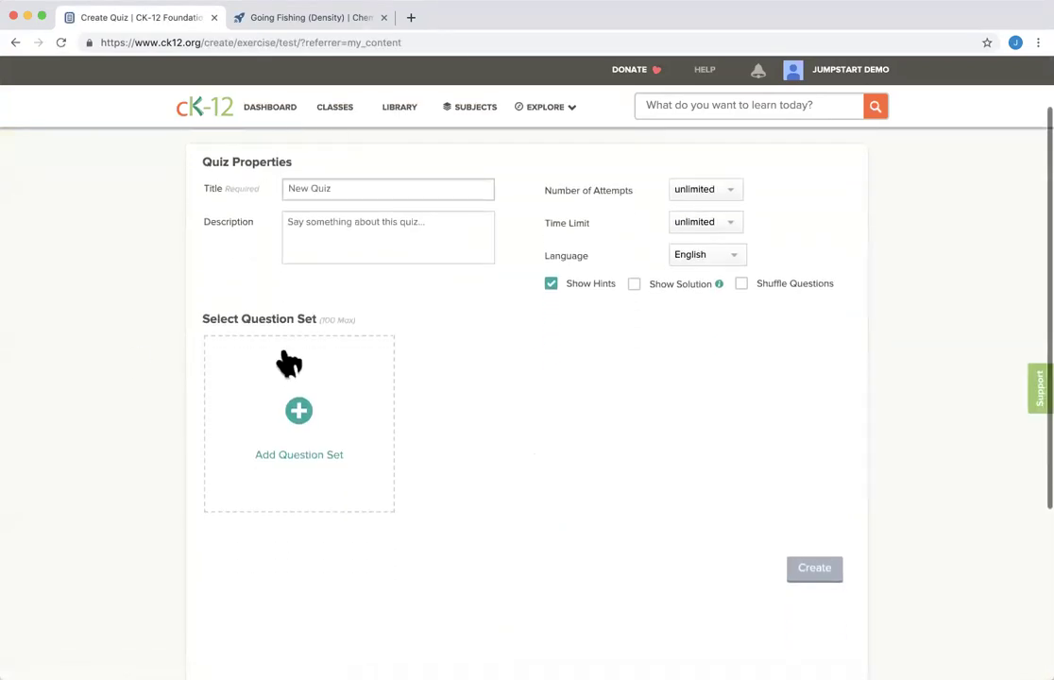
click(302, 413)
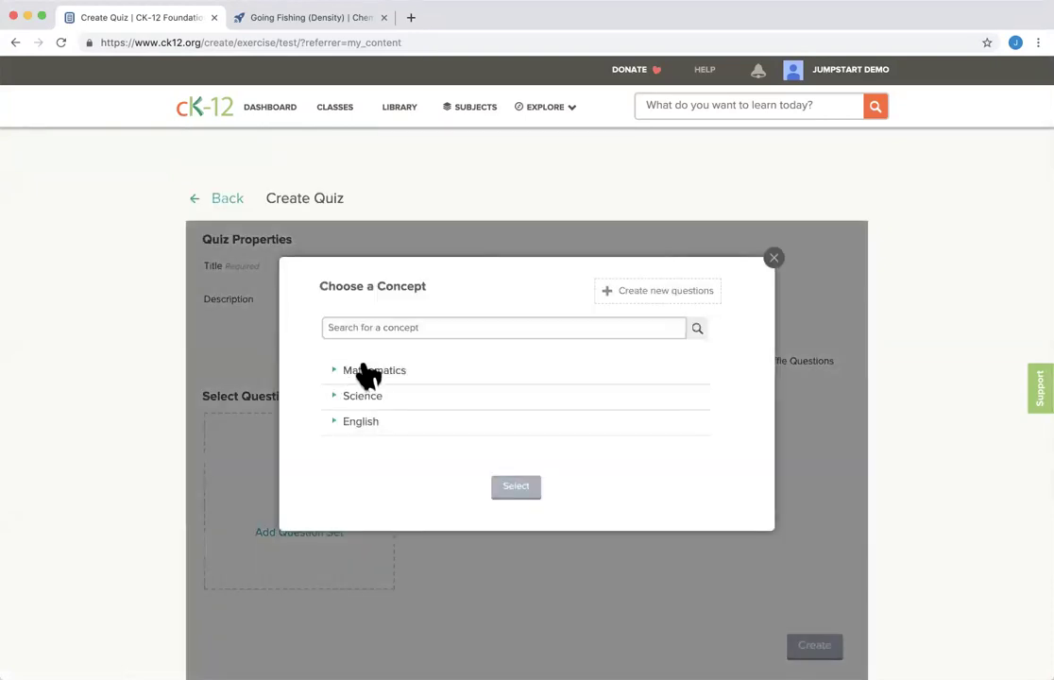
click(630, 300)
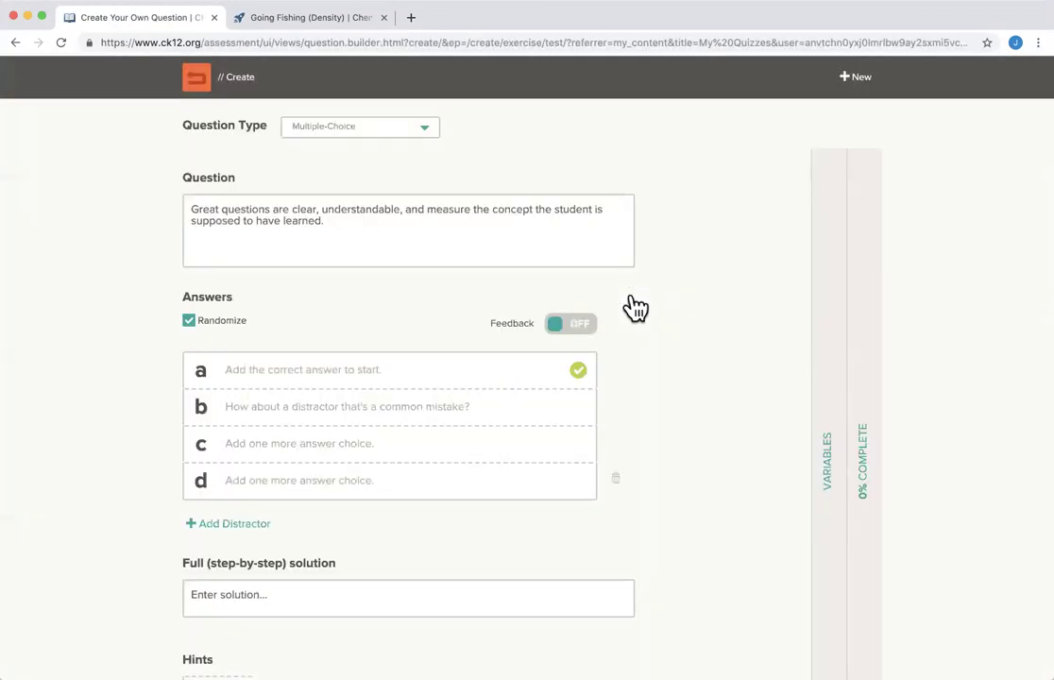
Search the personal library for "Shakespeare" and add the William Shakespeare Facts concept to the question details.
scroll(366, 330, down, 3)
scroll(373, 335, down, 8)
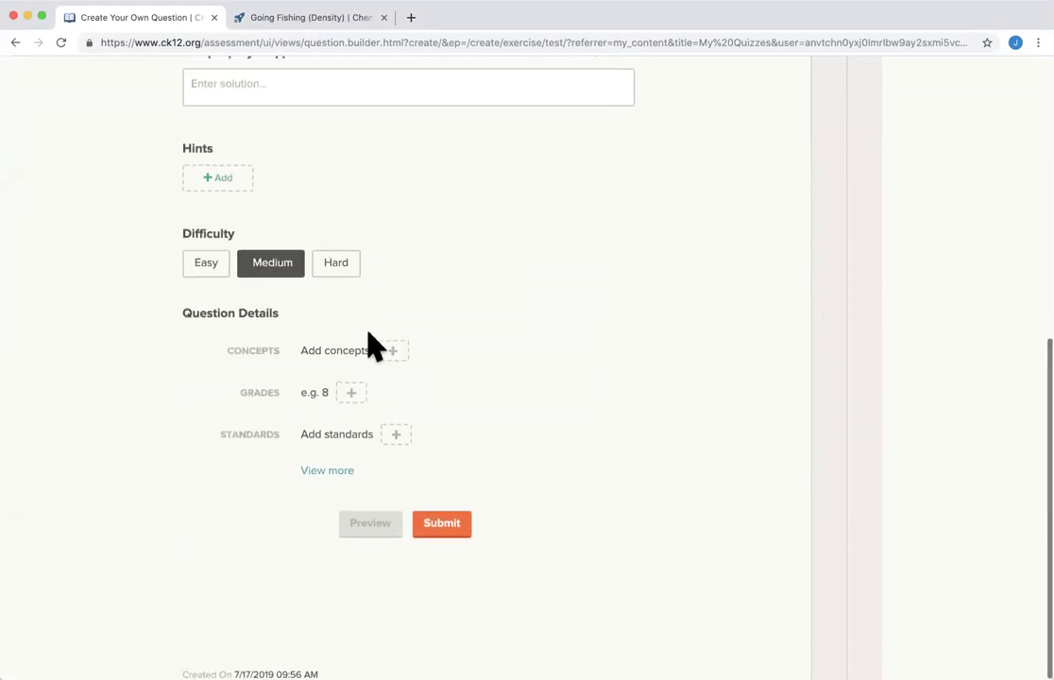
click(393, 357)
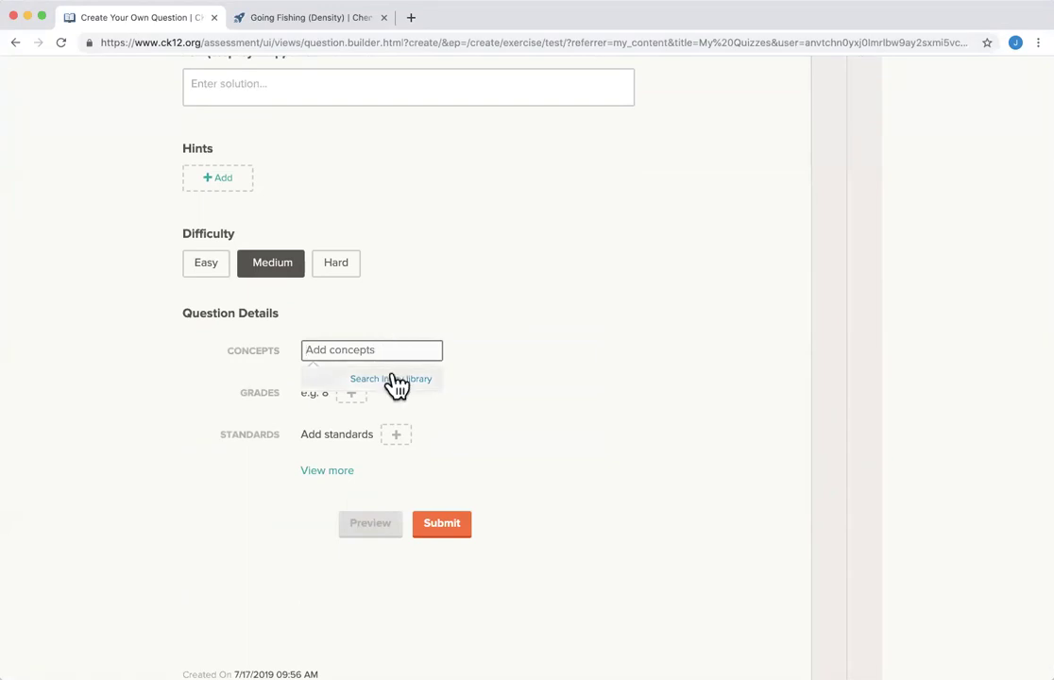
text(Shakesp)
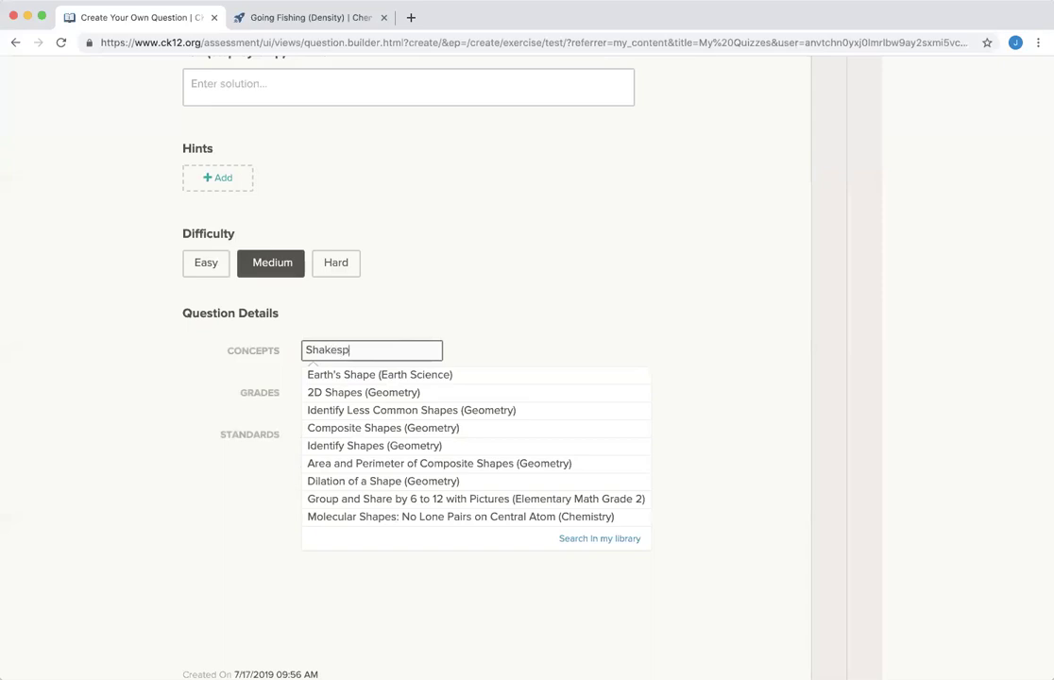
text(eare)
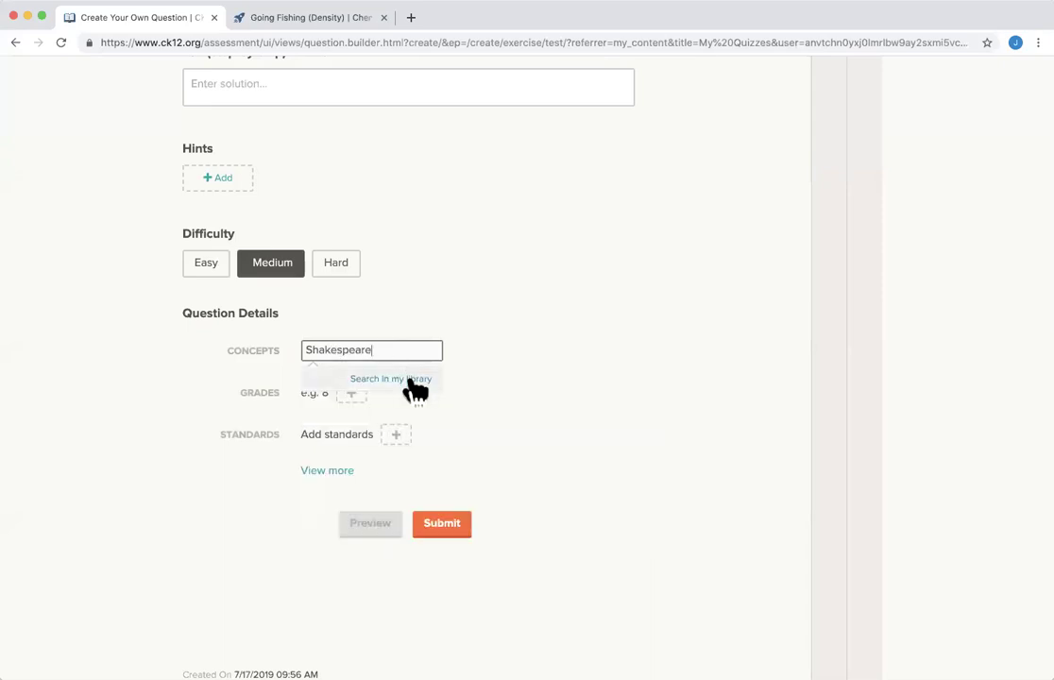
click(412, 376)
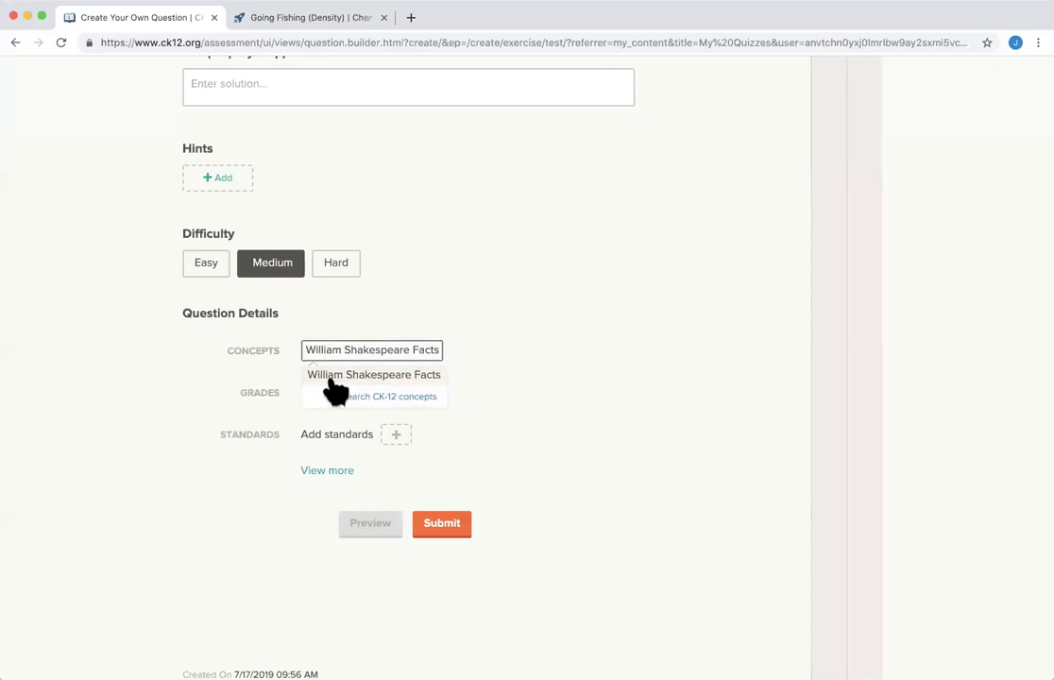
click(432, 378)
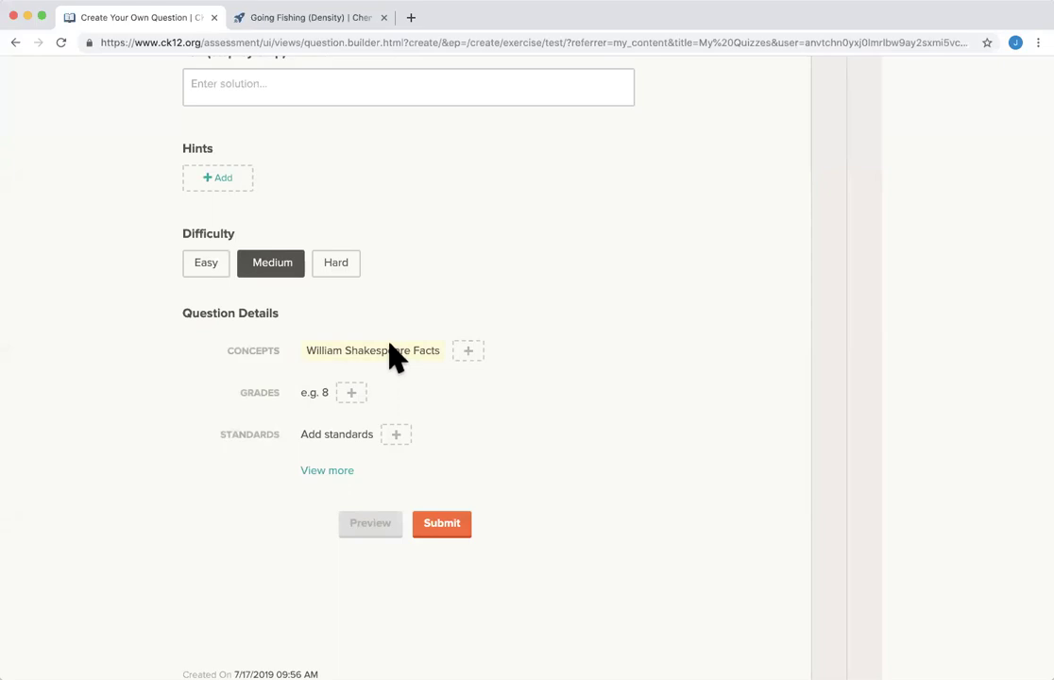
scroll(392, 354, up, 10)
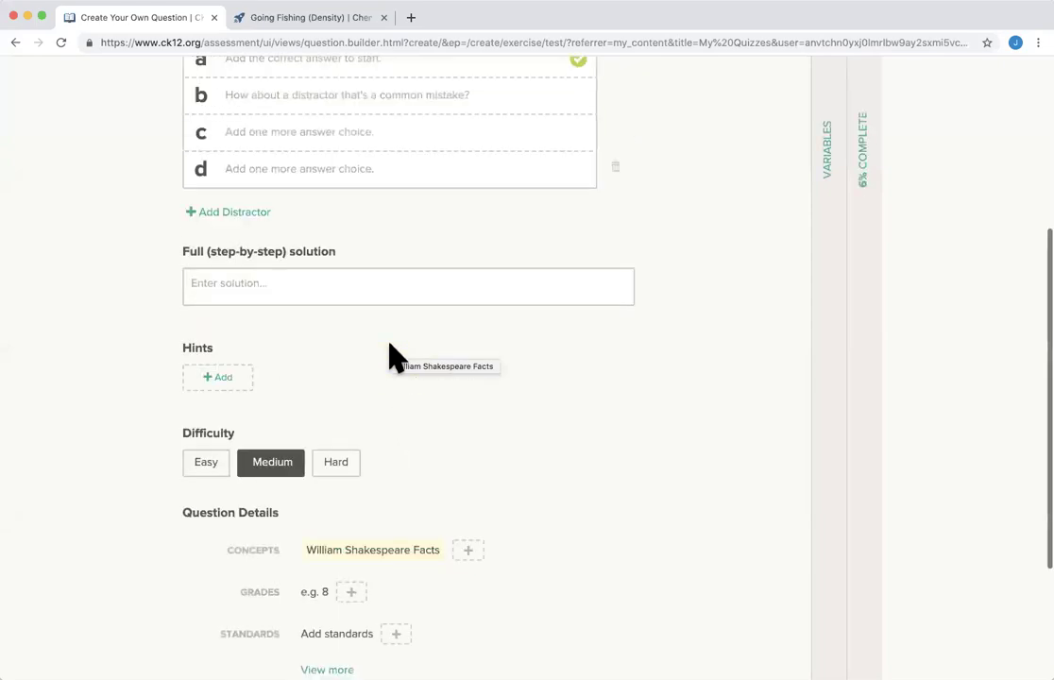
scroll(373, 231, down, 10)
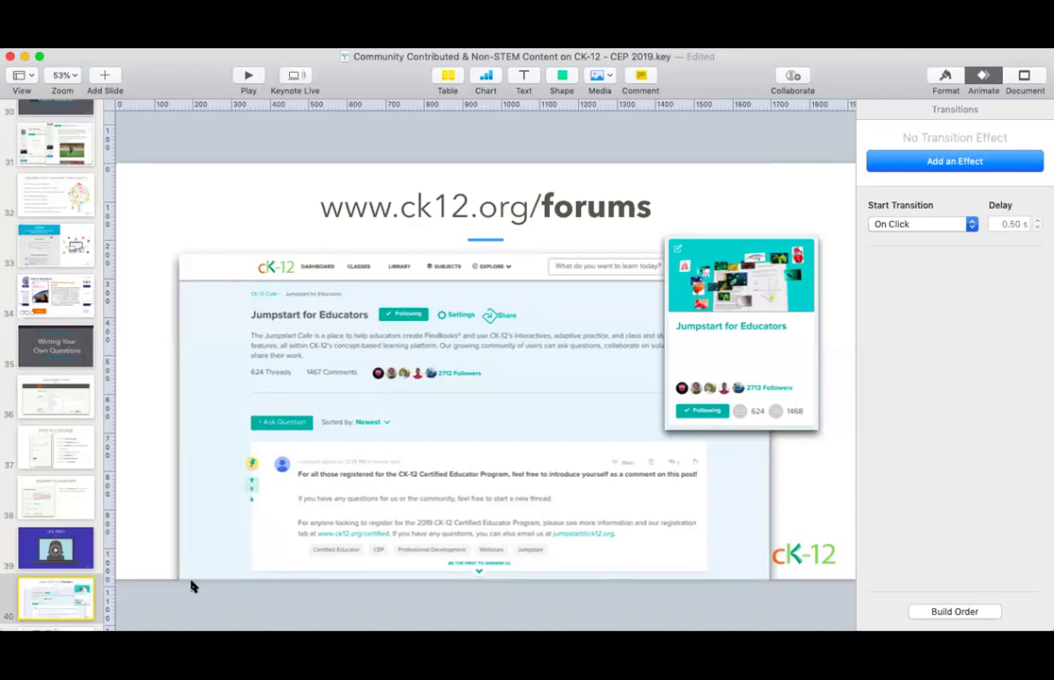
click(246, 79)
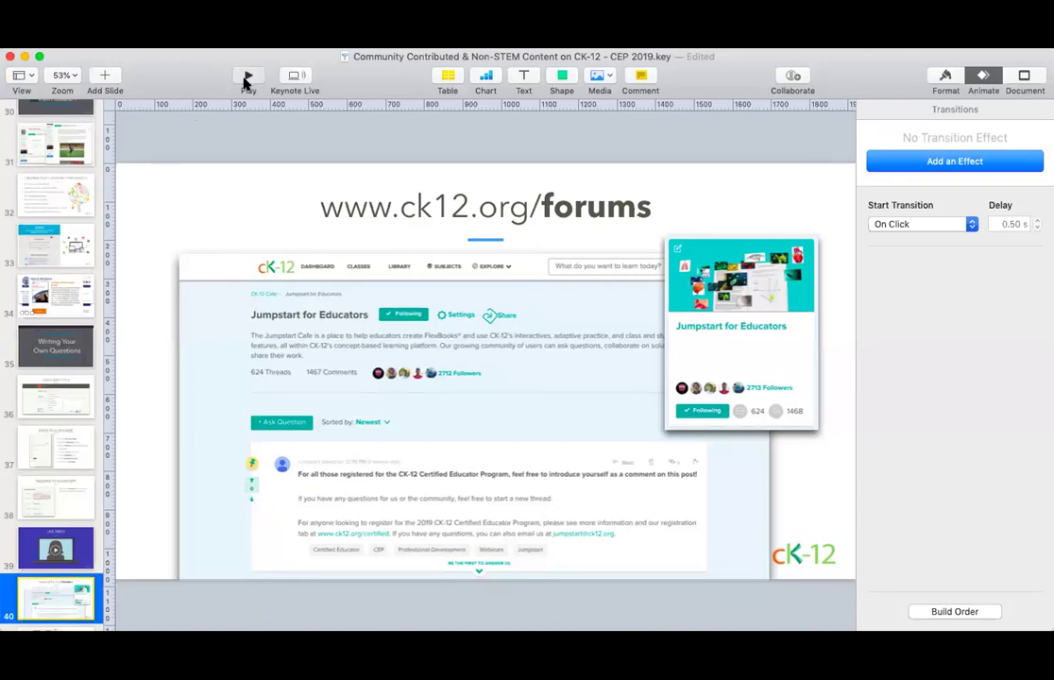